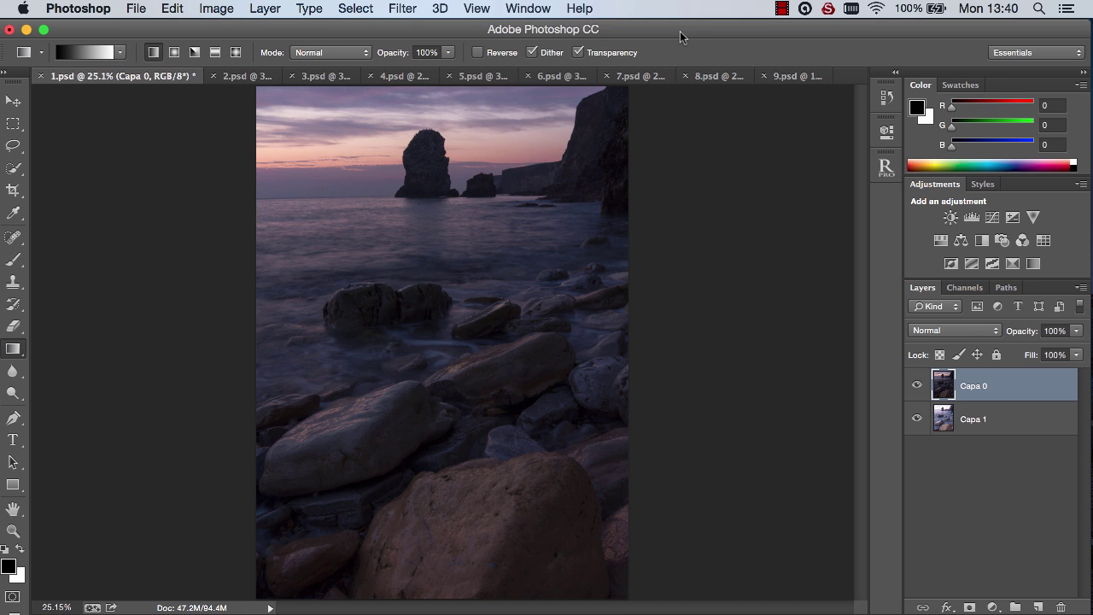
Step: Expand the Raya Pro panel beside the two-layer seascape document
left_click(883, 169)
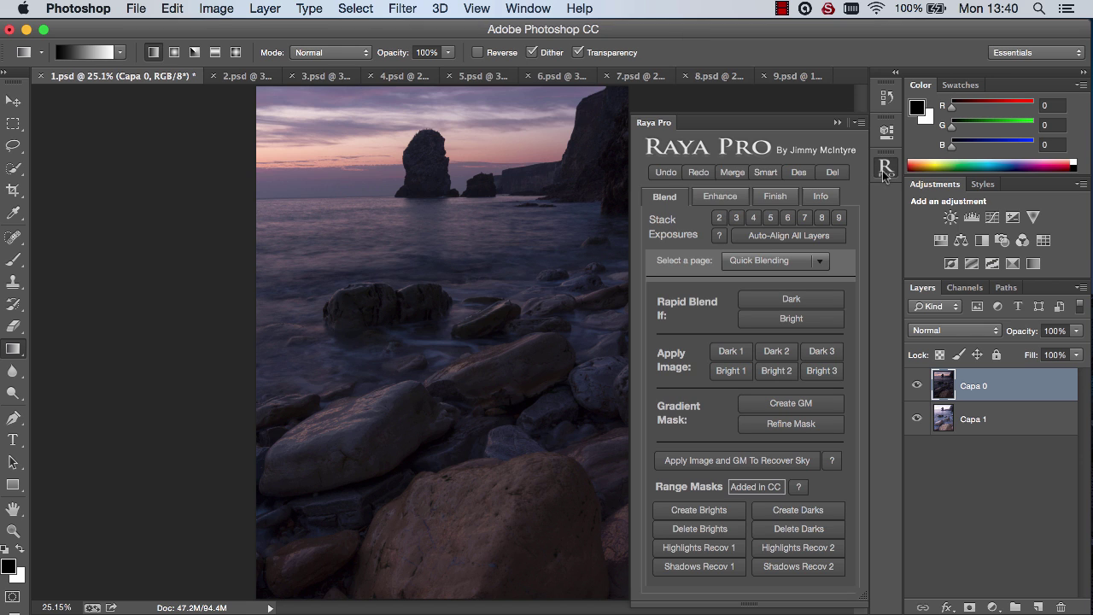
Step: Open the Stack Exposures help note and select its explanation text
left_click(719, 237)
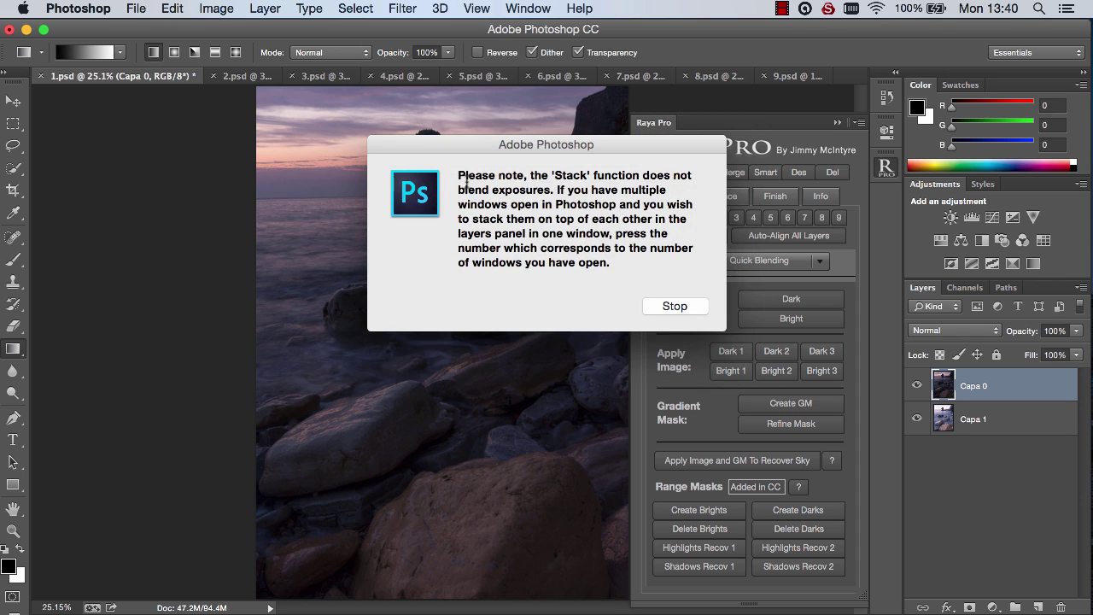
left_click_drag(460, 177, 619, 260)
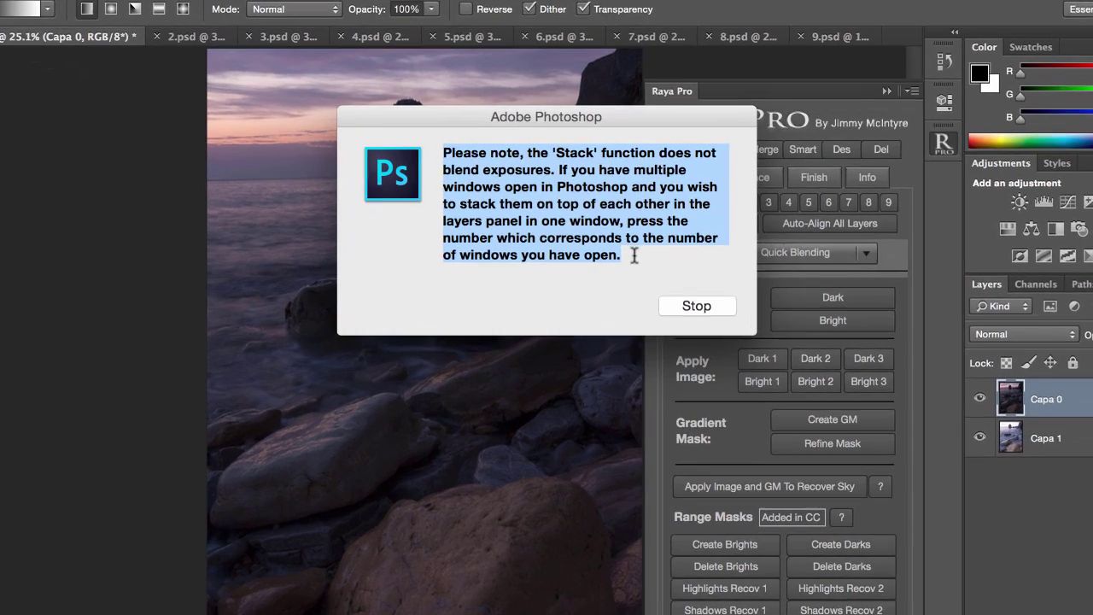
Step: Close the Stack note, compare Capa 0 with Capa 1, and blend them using the Dark 1 mask
left_click(675, 306)
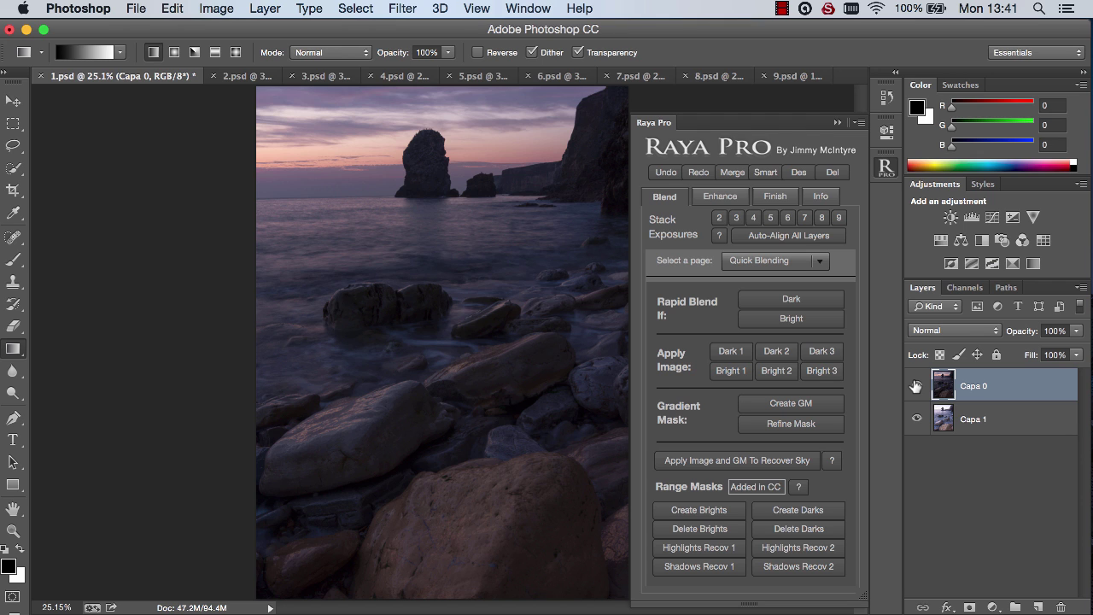
left_click(915, 386)
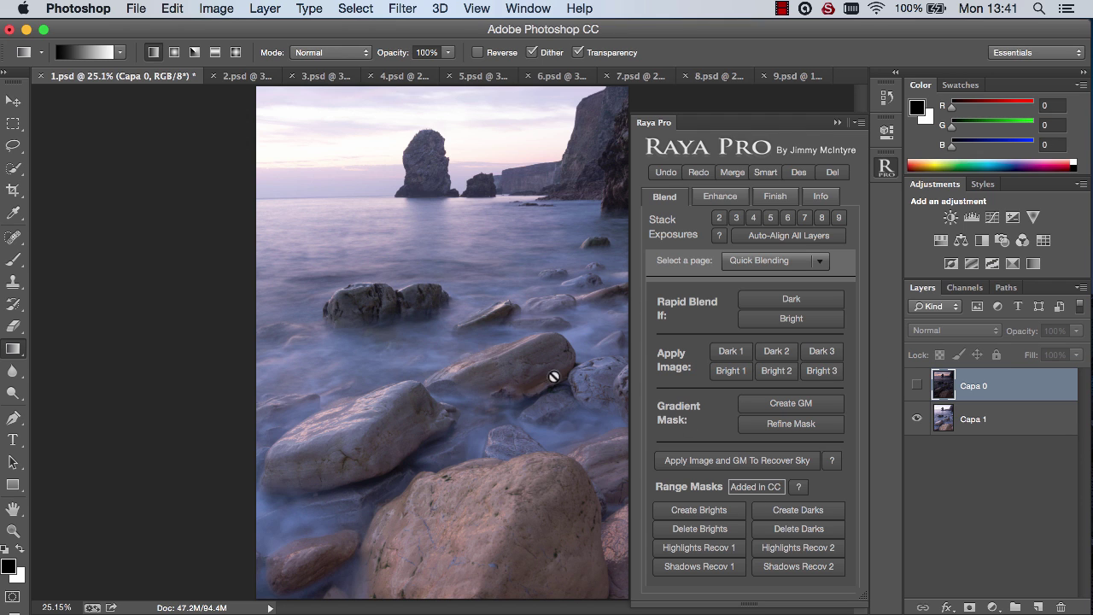
left_click(918, 386)
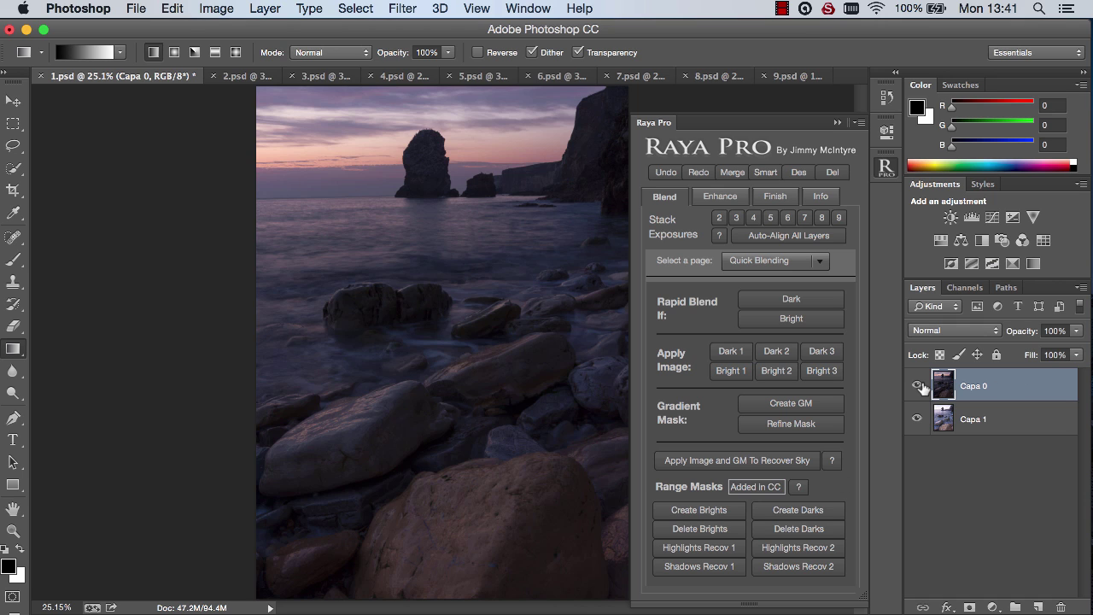
left_click(916, 385)
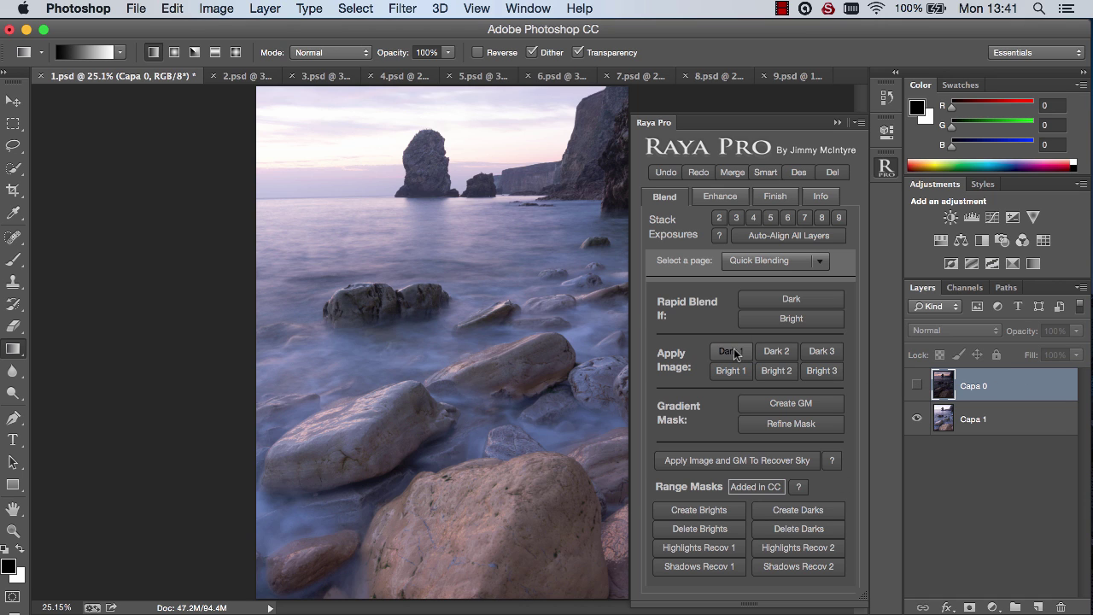
left_click(732, 351)
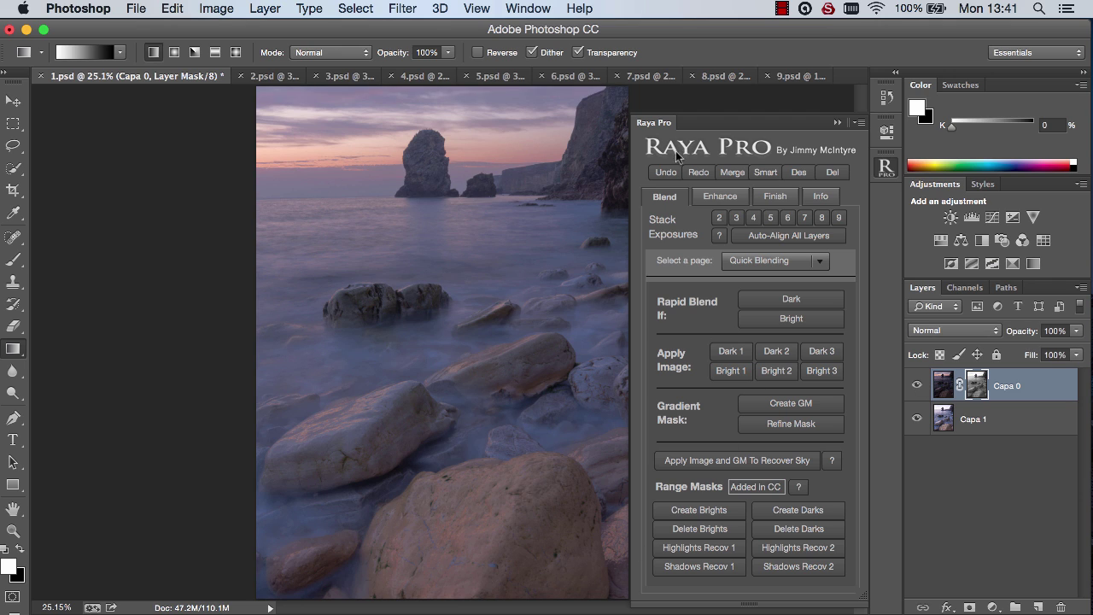
Step: Delete the Dark 1 mask, try a gradient mask on Capa 0, then delete that too
left_click_drag(976, 388, 1060, 607)
left_click(790, 400)
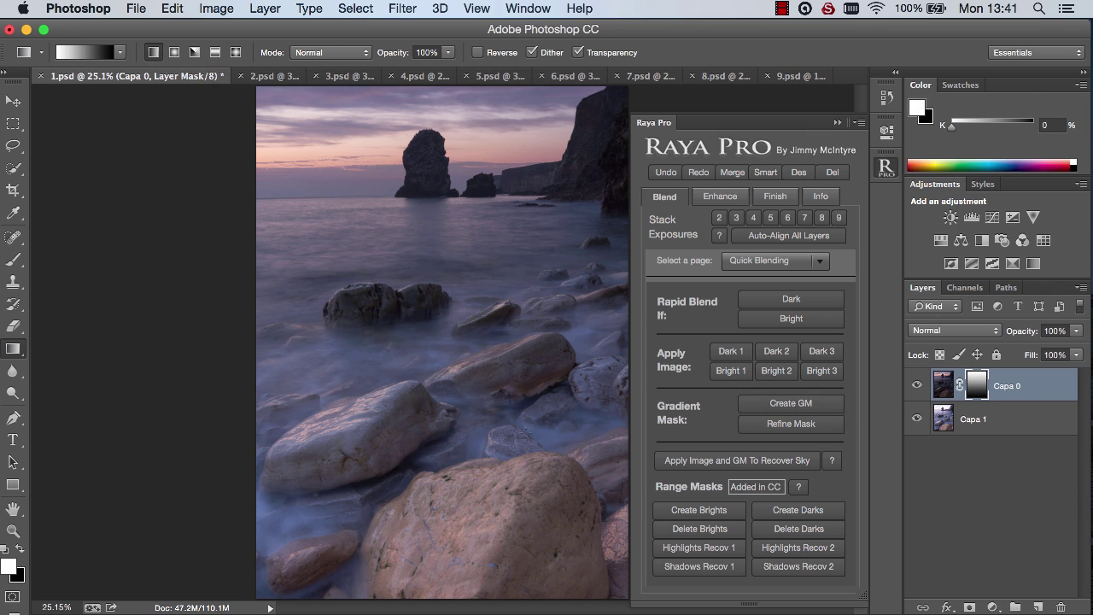
left_click(838, 122)
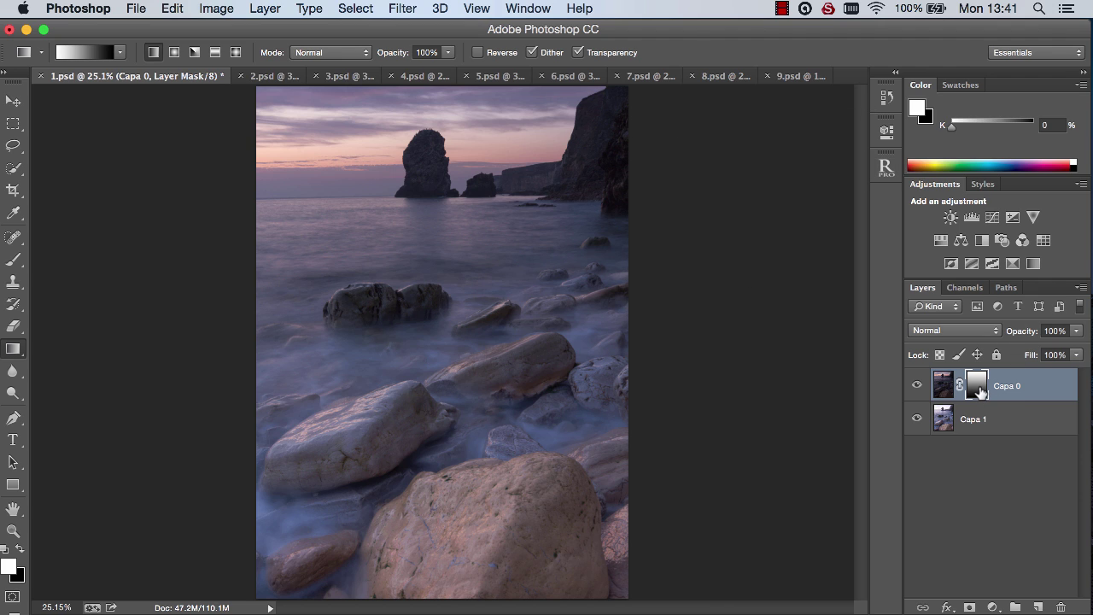
left_click_drag(975, 388, 1061, 607)
Step: Give Capa 0 Raya Pro's Apply Image and GM To Recover Sky mask and compare it
left_click(885, 168)
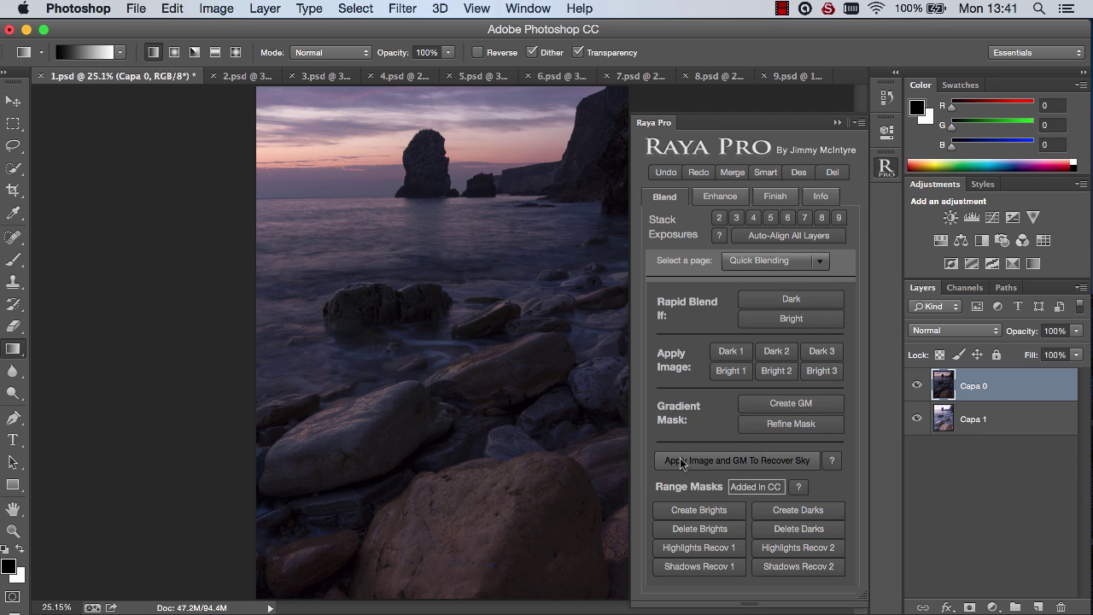
left_click(765, 465)
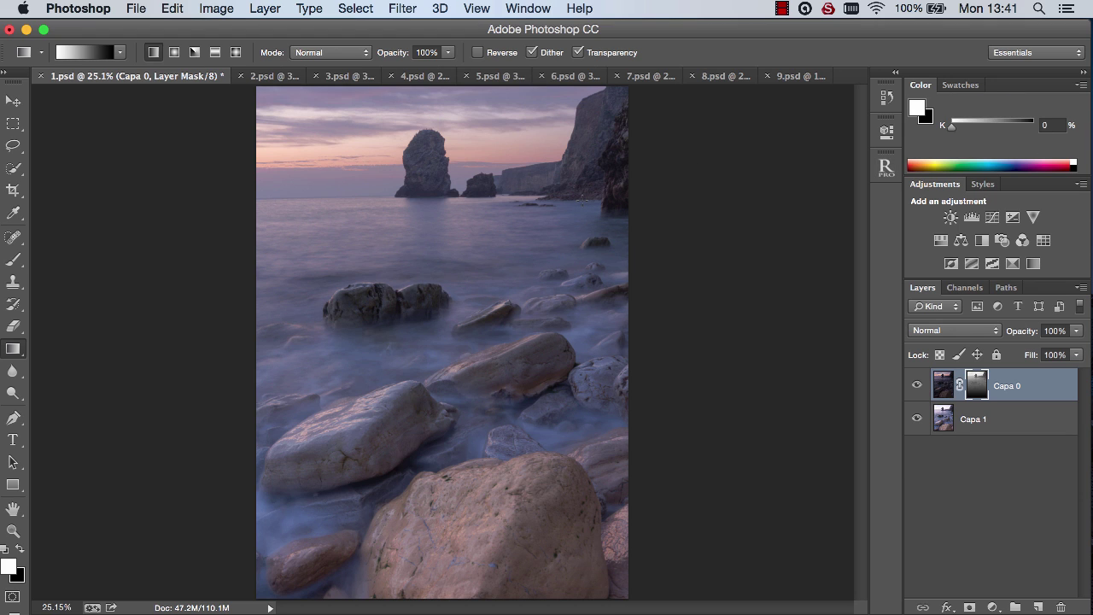
left_click(917, 385)
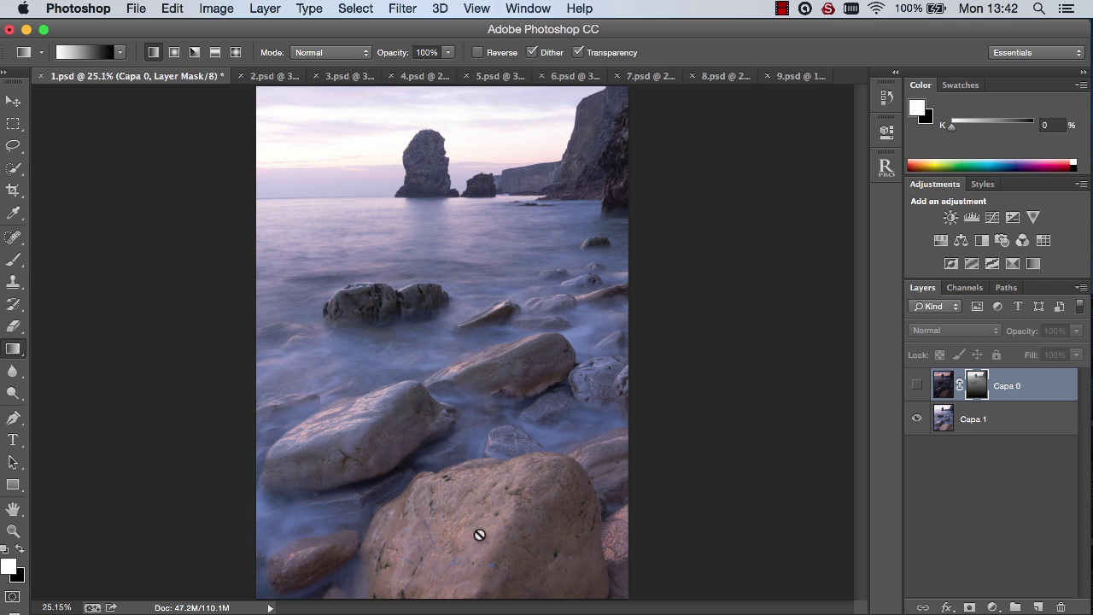
left_click(917, 385)
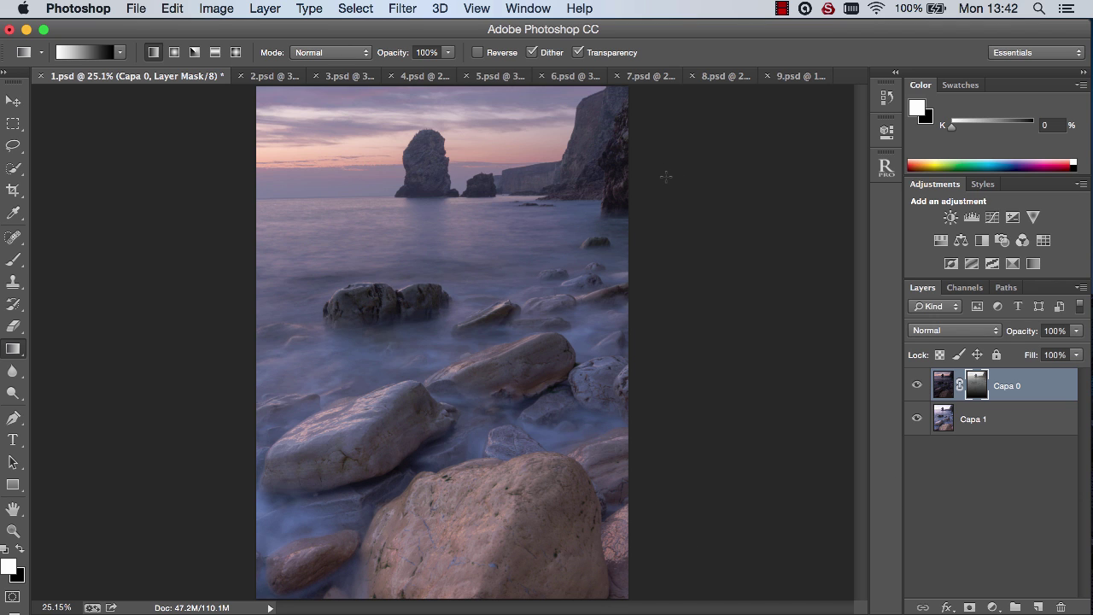
left_click(12, 531)
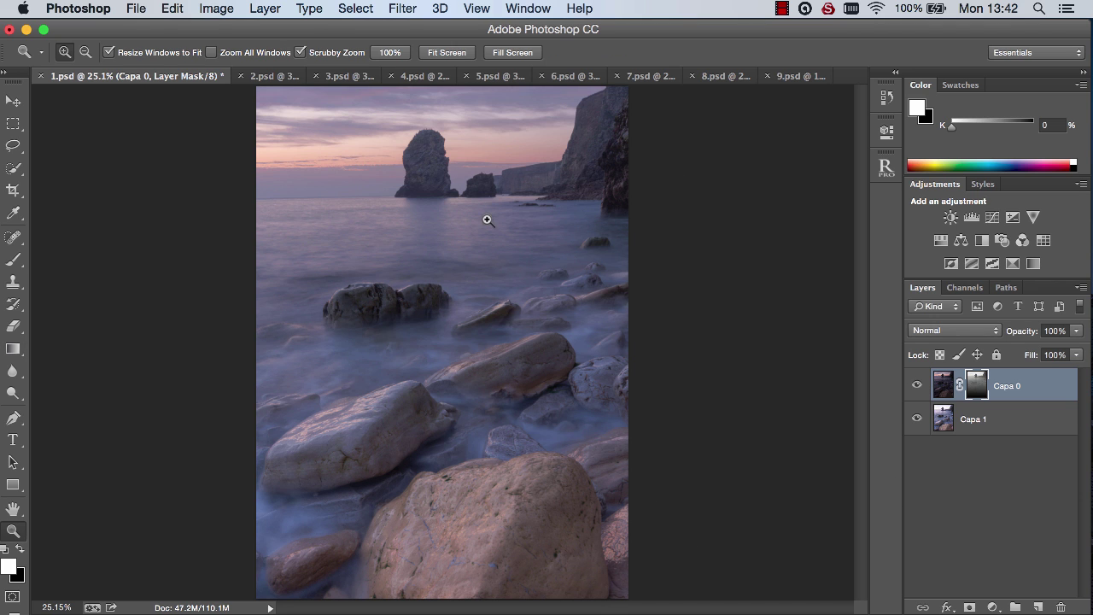
left_click_drag(424, 156, 532, 175)
left_click_drag(858, 243, 861, 214)
Step: On 2.psd, add a Highlights Recov 1 mask to Layer 0 and compare it against Capa 1
left_click(270, 77)
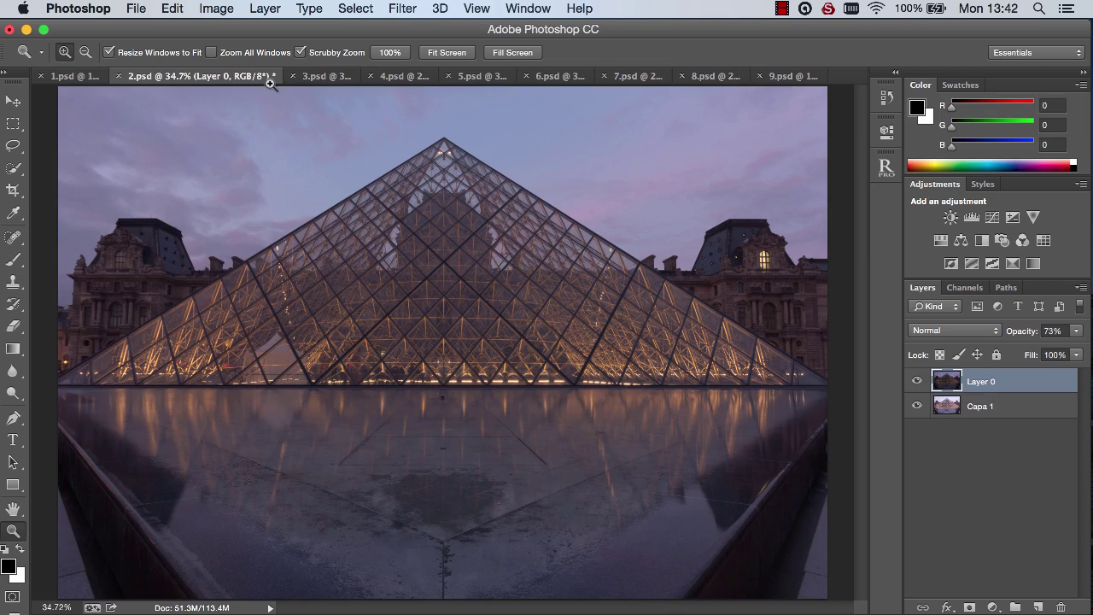
left_click(891, 174)
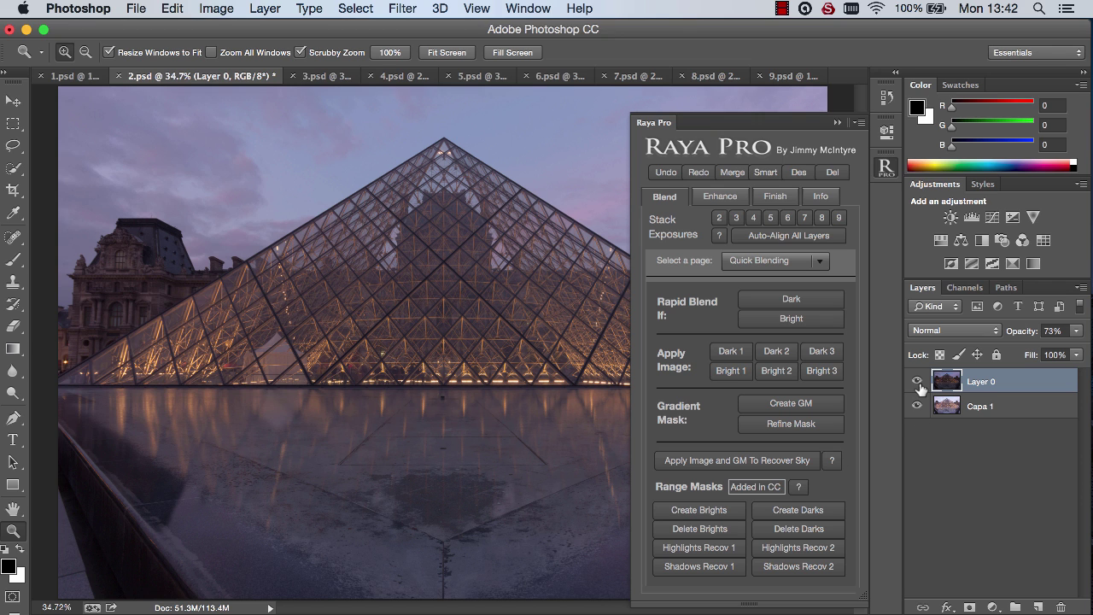
left_click(917, 381)
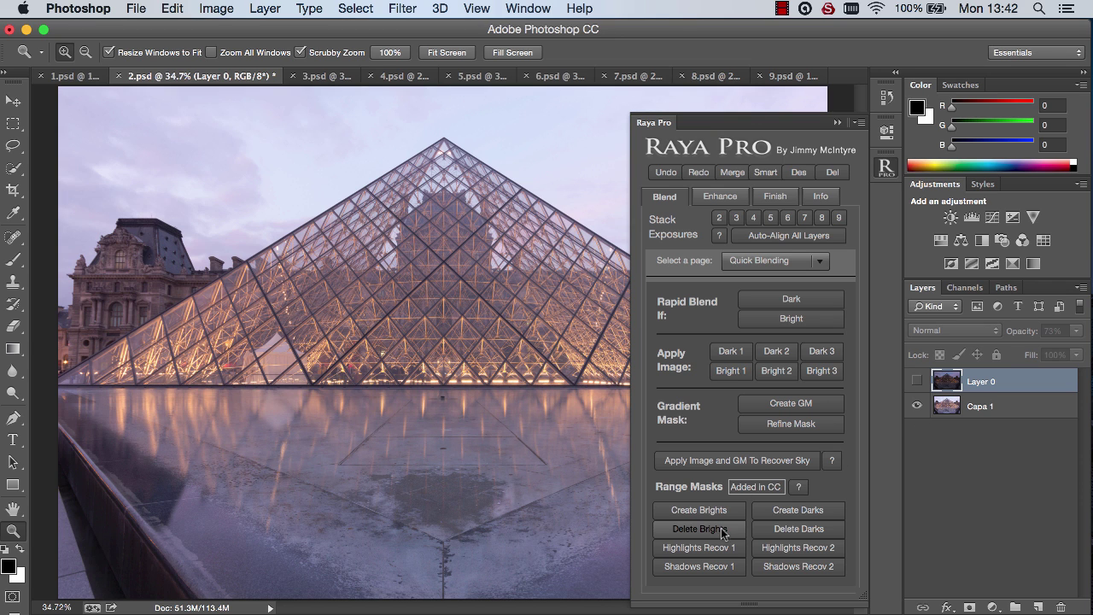
left_click(708, 548)
left_click(917, 382)
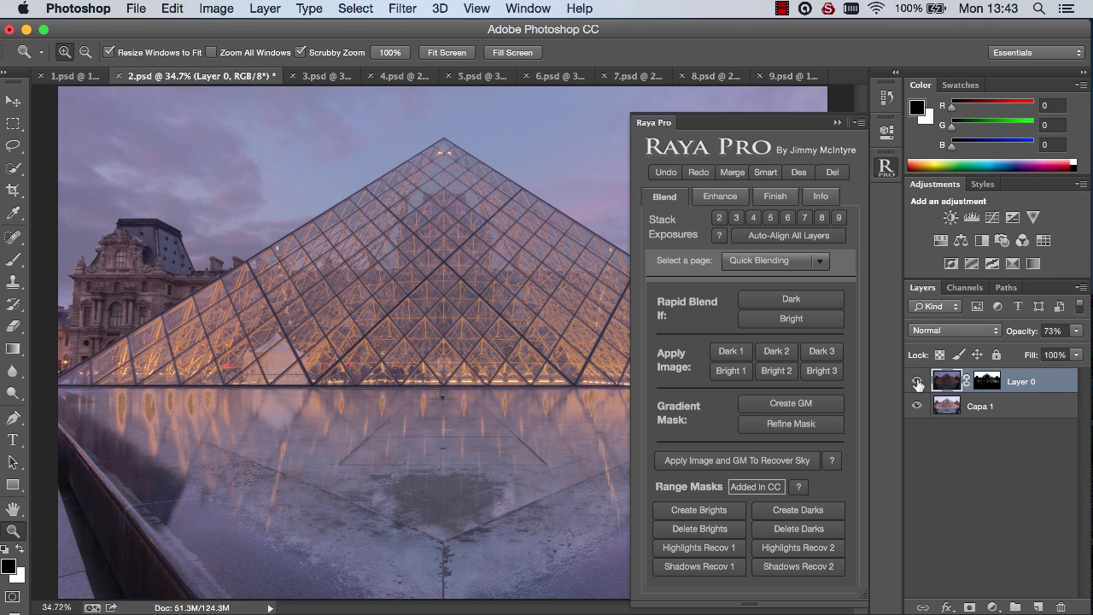
left_click(839, 122)
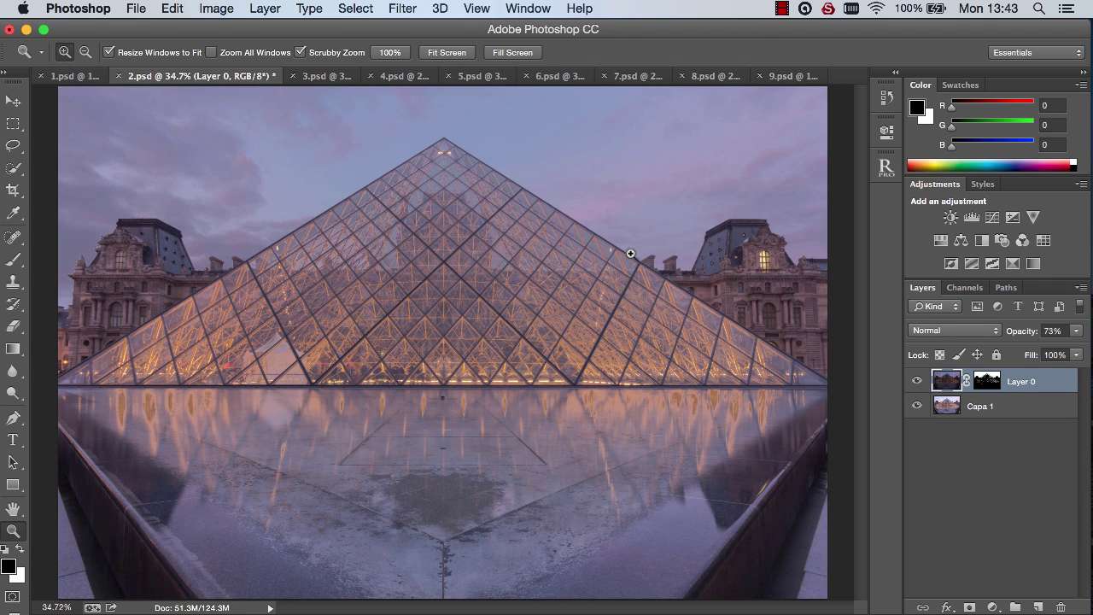
left_click(918, 380)
left_click(918, 381)
left_click(886, 167)
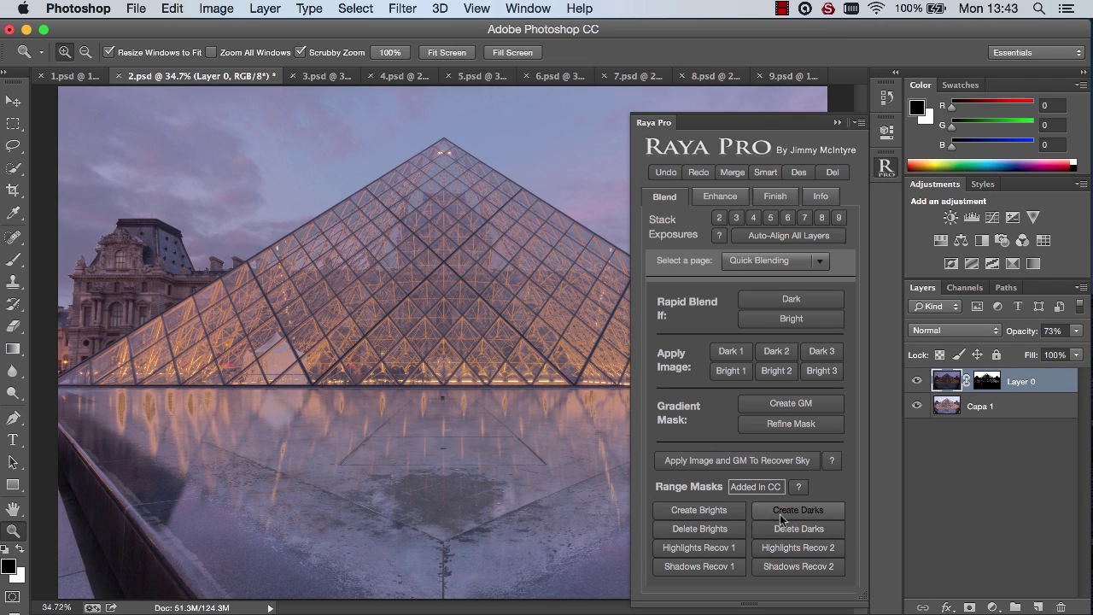
left_click(716, 548)
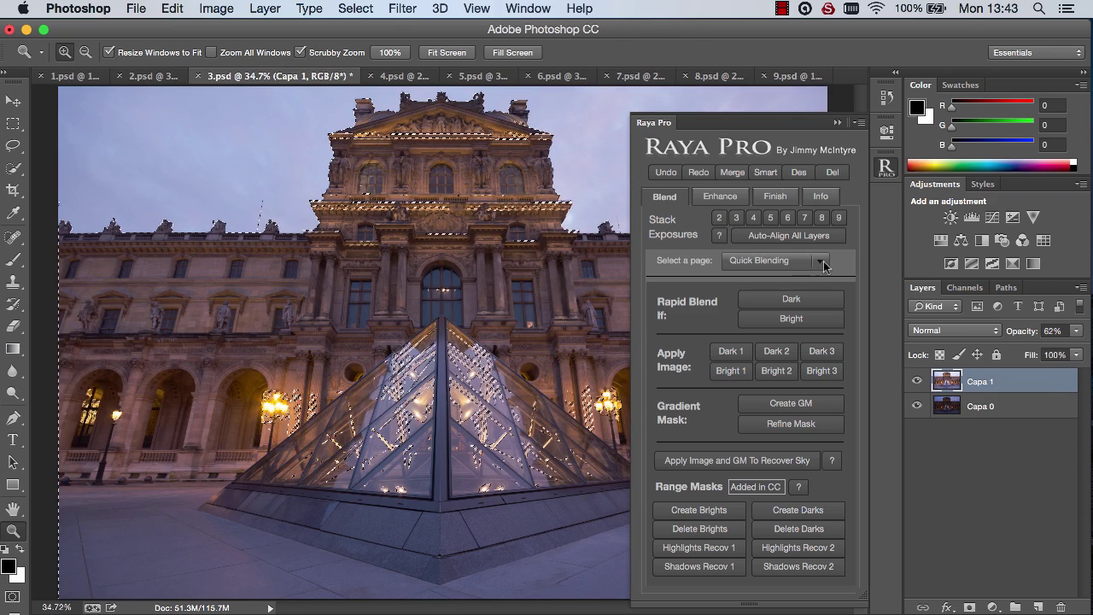
Step: Mask Capa 1 from the Luminosity Masks page's Apply Selection, then raise its opacity to 69%
left_click(822, 261)
left_click(781, 296)
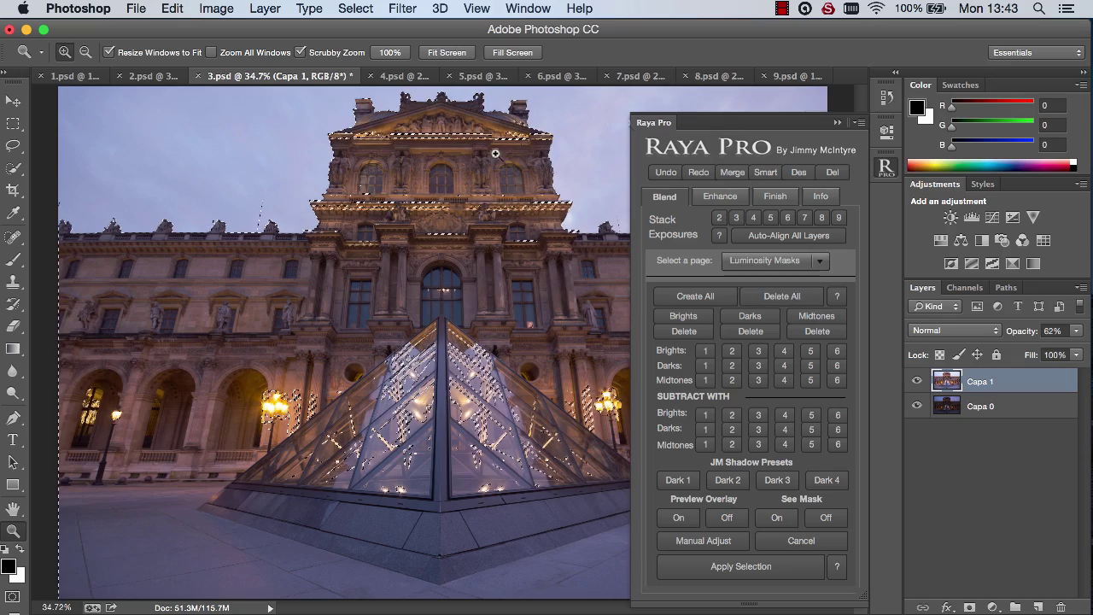
left_click_drag(440, 212, 453, 209)
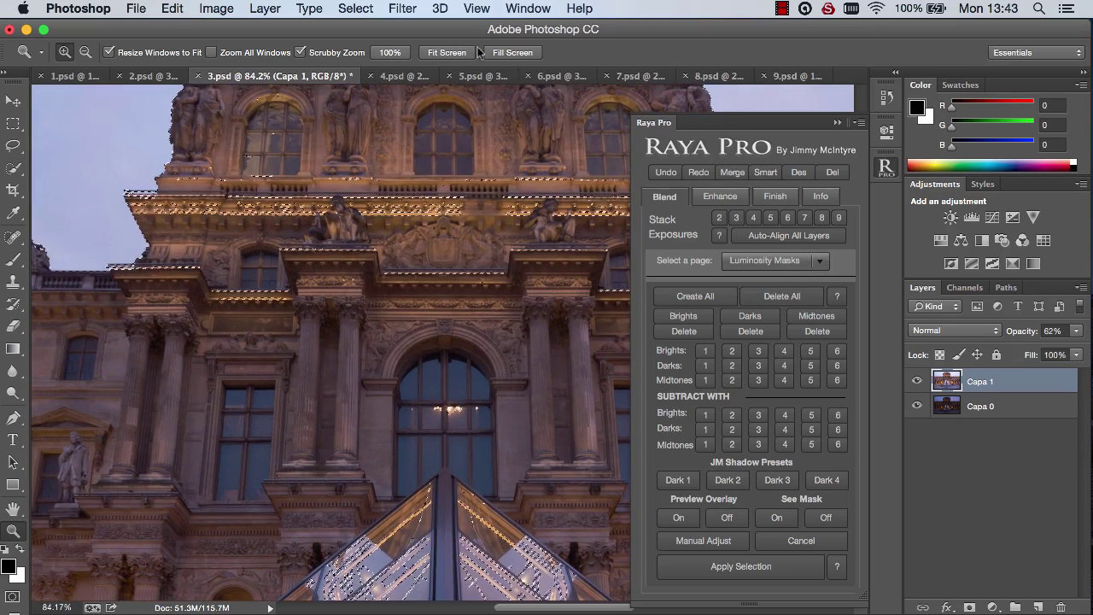
left_click(446, 52)
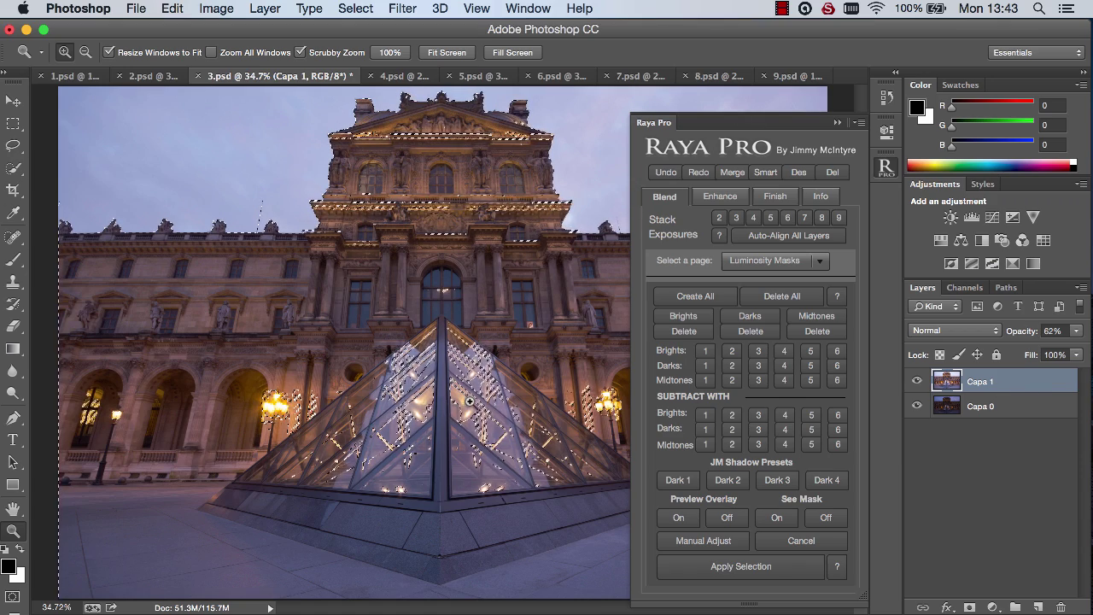
left_click(729, 569)
left_click(738, 571)
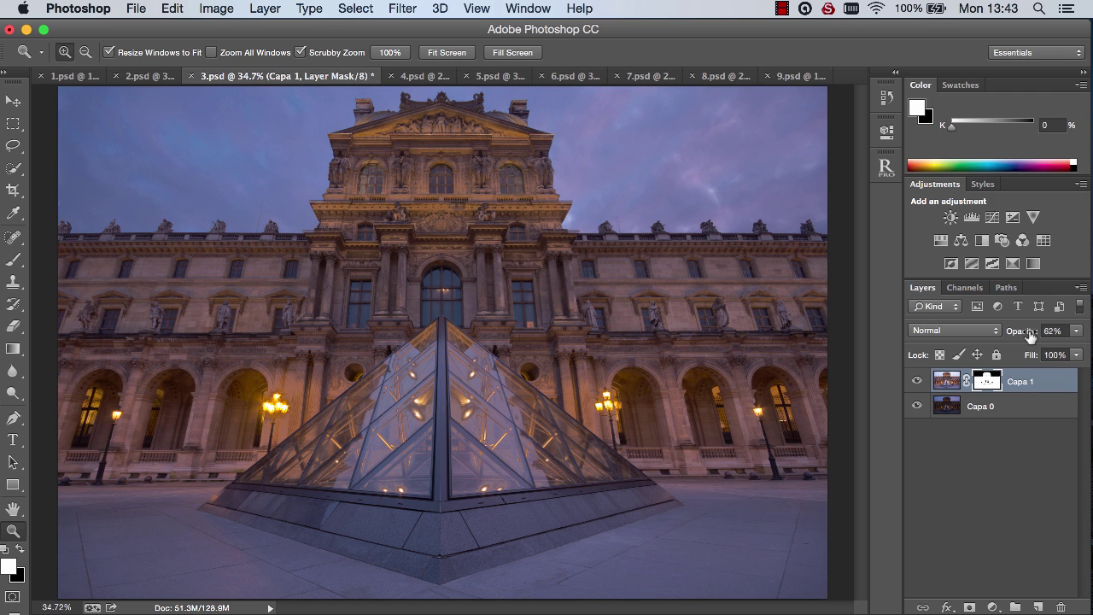
left_click_drag(1029, 334, 1029, 337)
Step: Apply the Something Different colour blend from Raya Pro's Enhance page to 4.psd
key("ctrl+Tab")
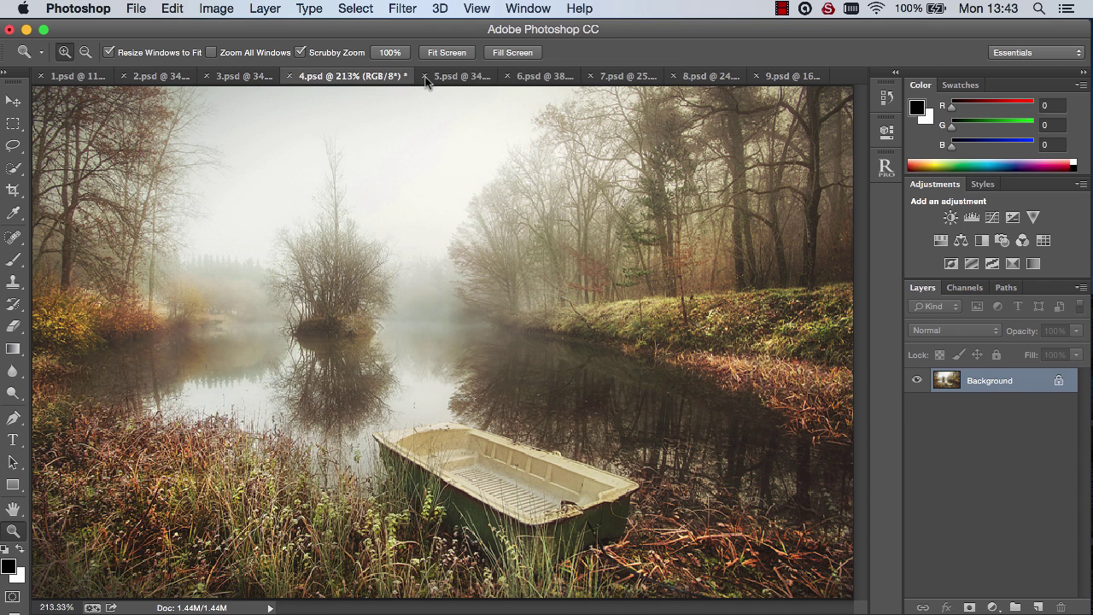
left_click(885, 168)
left_click(732, 197)
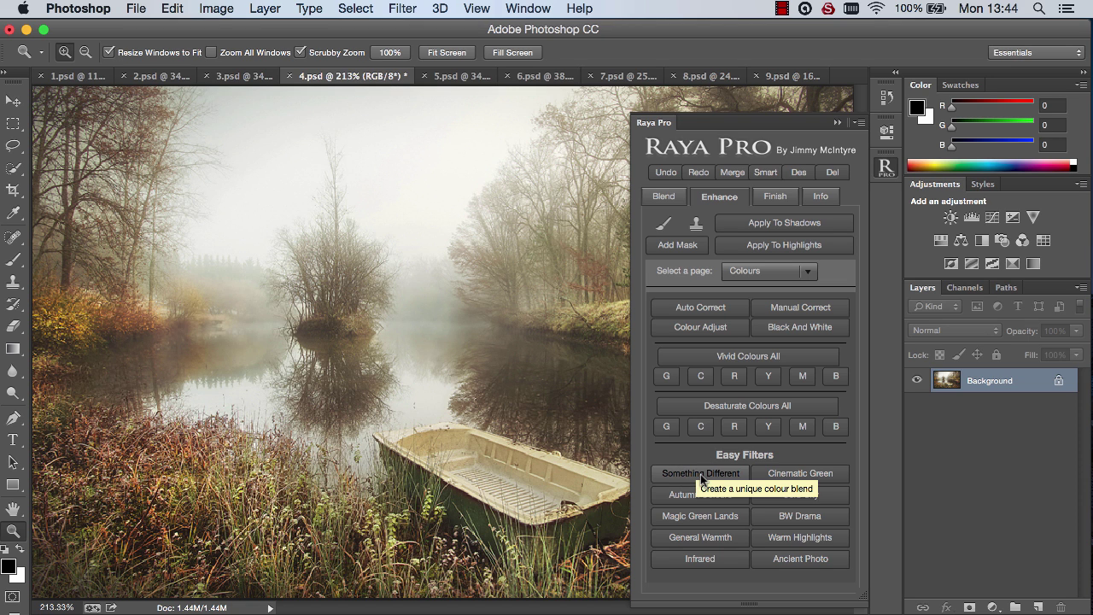
left_click(700, 474)
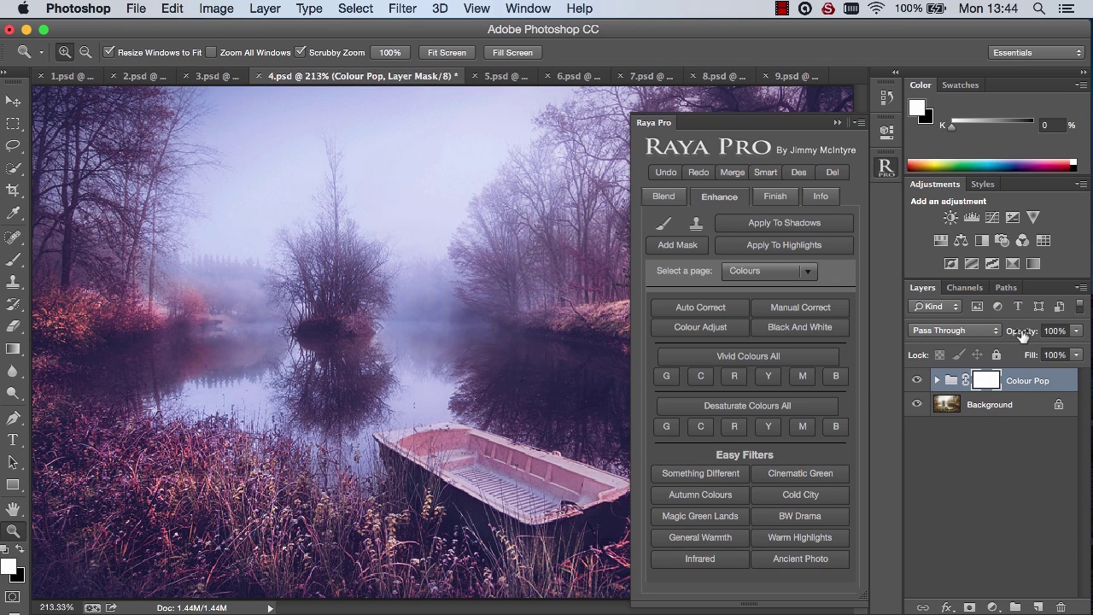
Step: Adjust the Colour Pop group's opacity to about 80%
left_click_drag(1017, 333, 1000, 335)
left_click(837, 122)
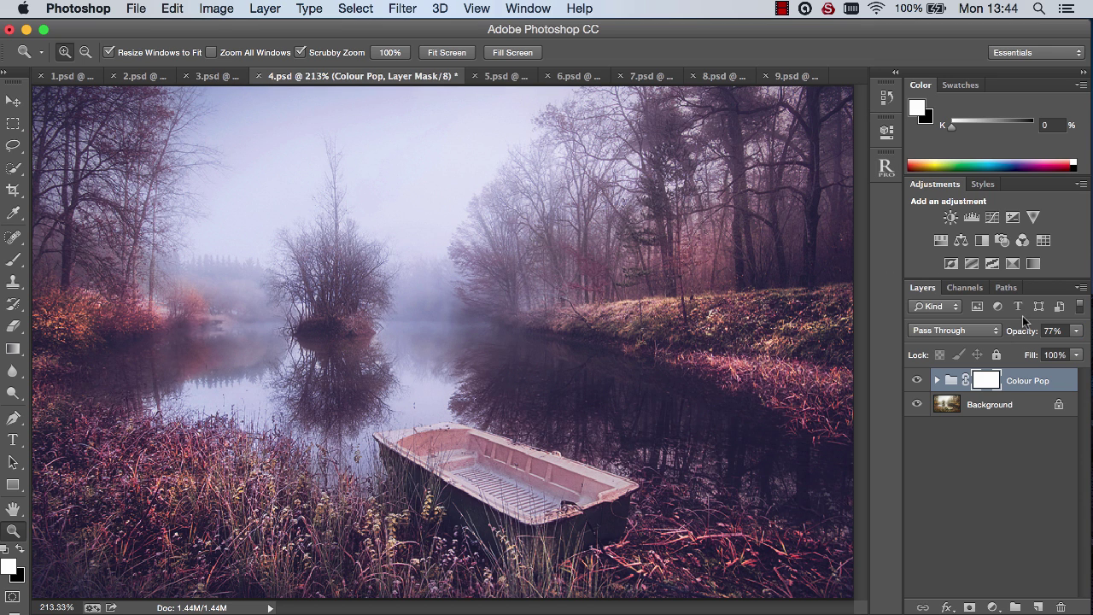
left_click(1051, 330)
type("90")
key("Return")
left_click_drag(1021, 333, 1044, 331)
key("ctrl+Tab")
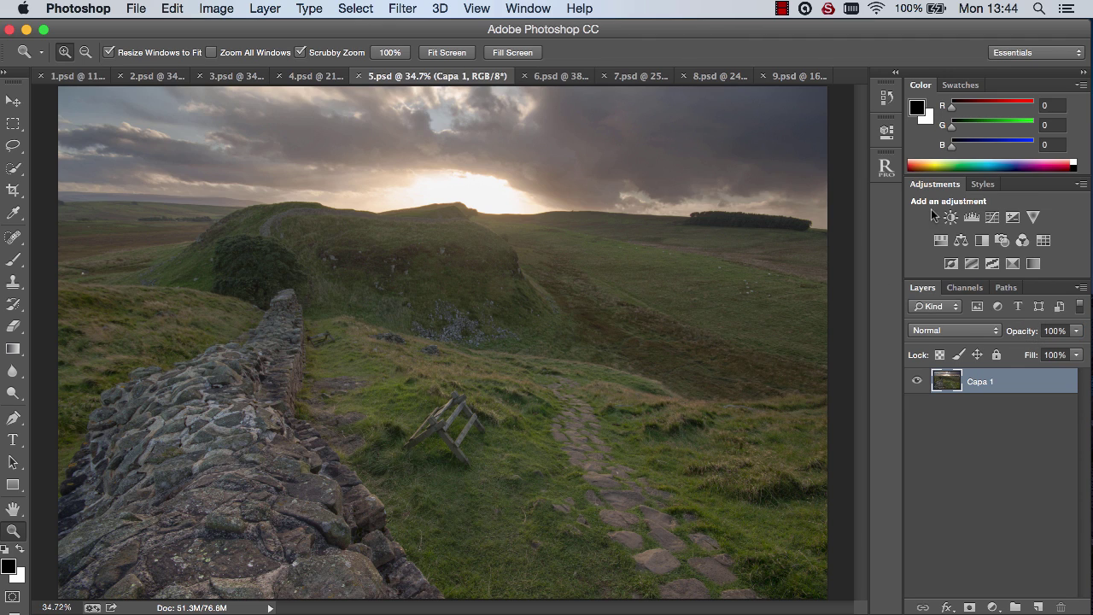
Step: Apply Magic Green Lands to 5.psd with the Orton Gaussian Blur radius at 37.4 pixels
left_click(886, 166)
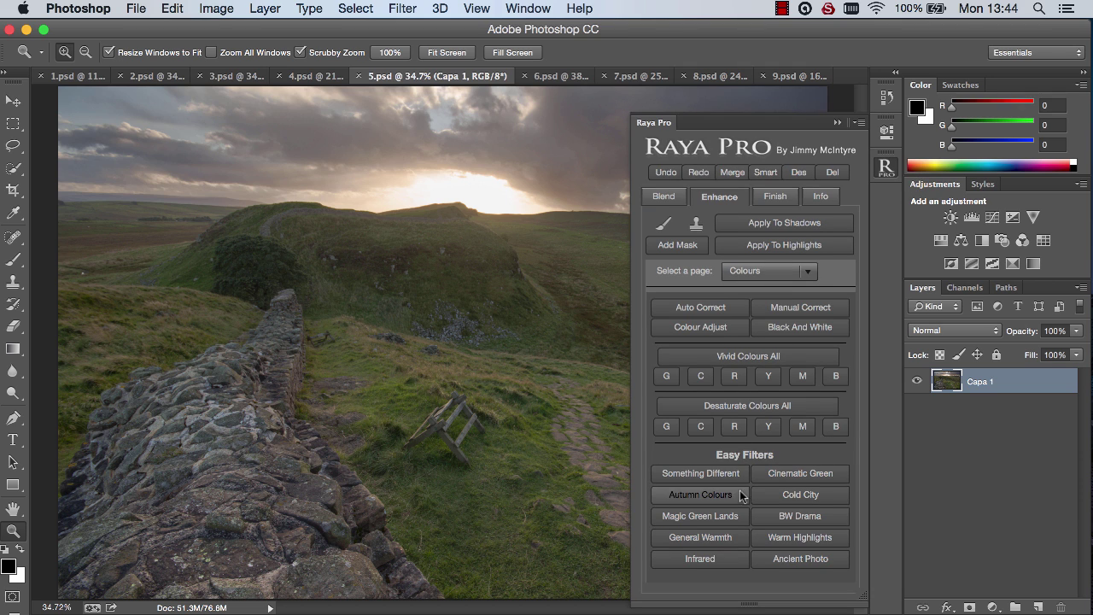
left_click(739, 516)
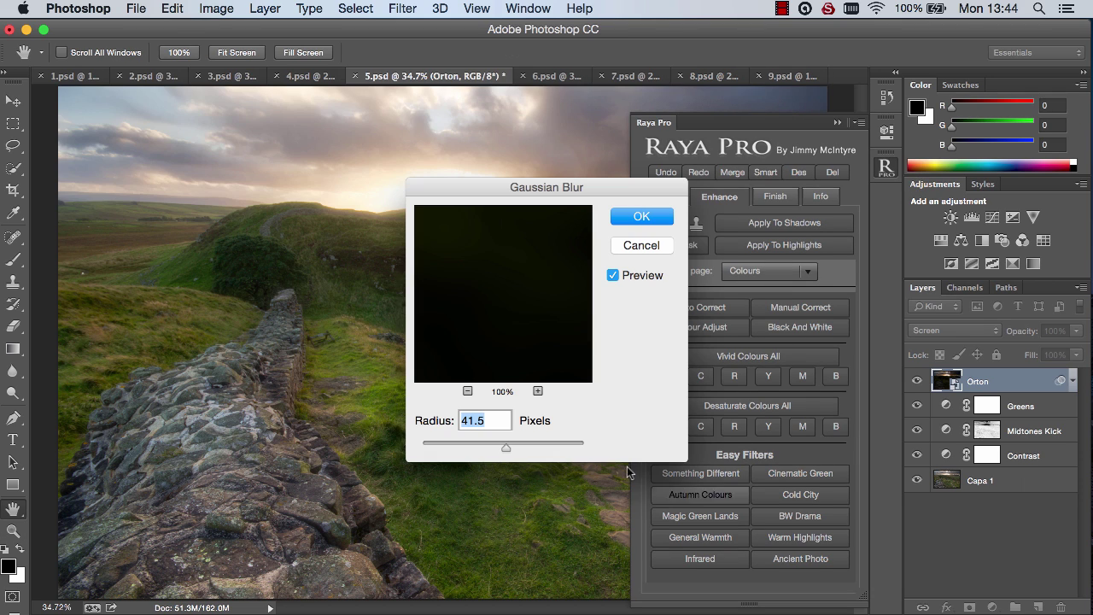
left_click_drag(475, 445, 503, 446)
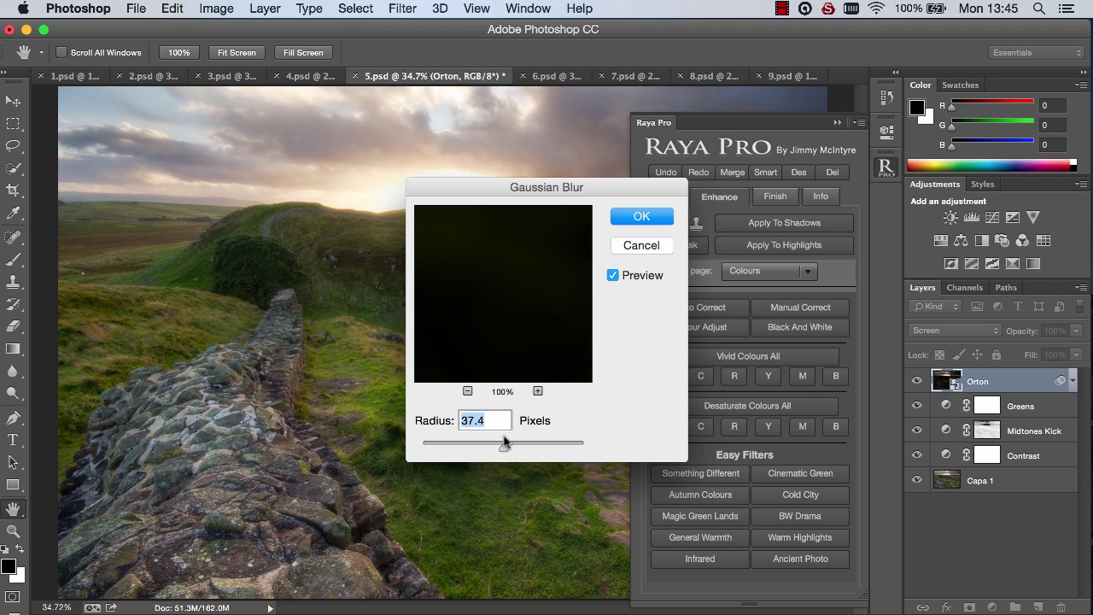
Step: Confirm the 37.4-pixel blur and compare the Magical Green Landscape group on and off
left_click(623, 218)
left_click(838, 122)
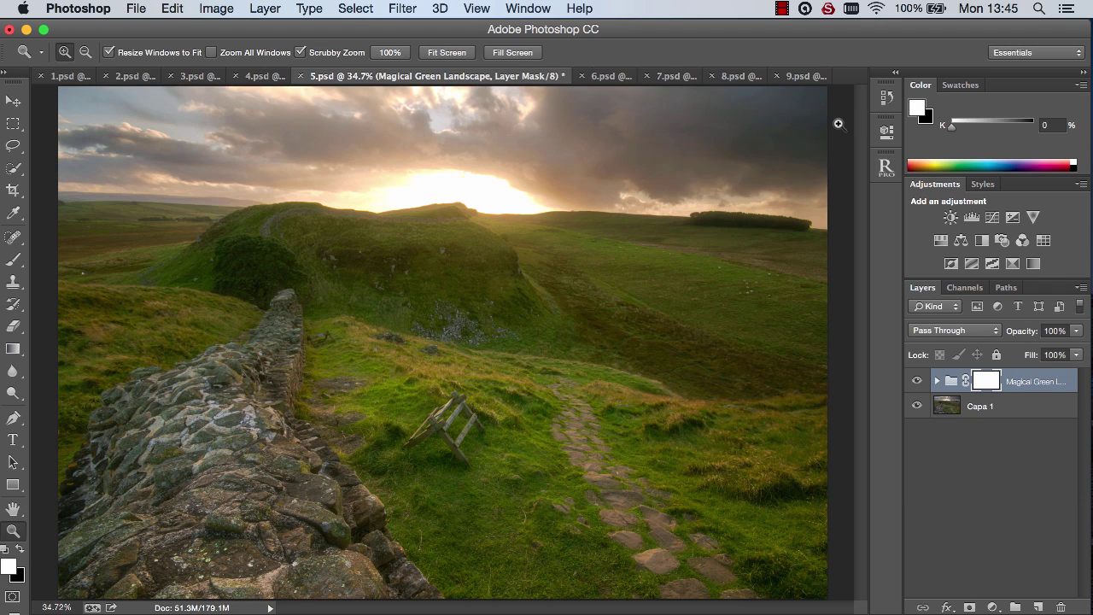
left_click(916, 382)
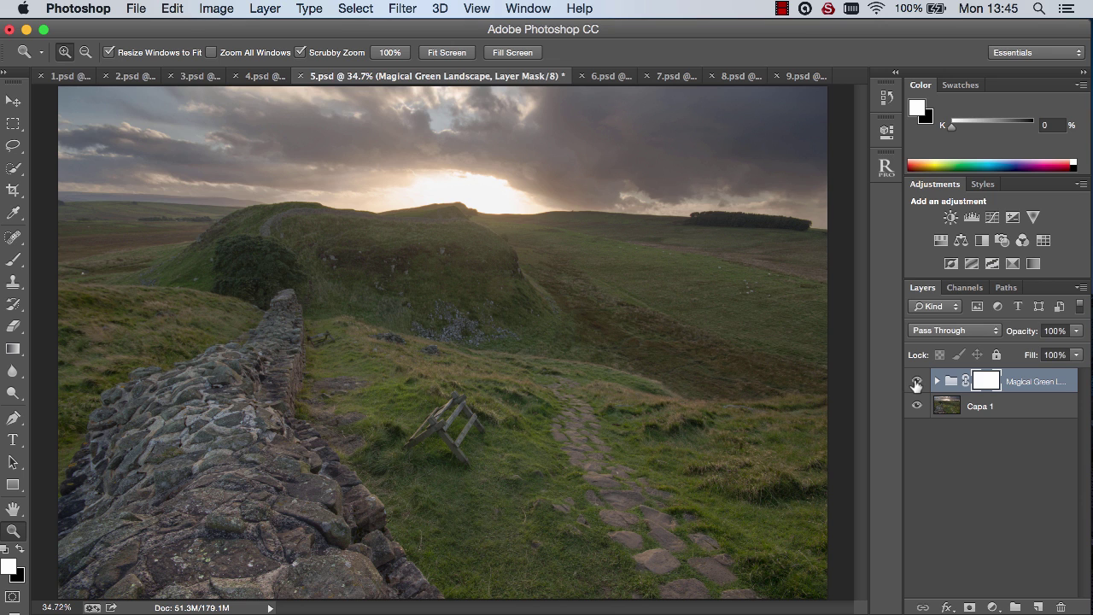
left_click(916, 383)
left_click(916, 381)
left_click(916, 382)
Step: Hide the Boost Greens and Brights Boost layers and set Orton opacity to 77%
left_click(936, 381)
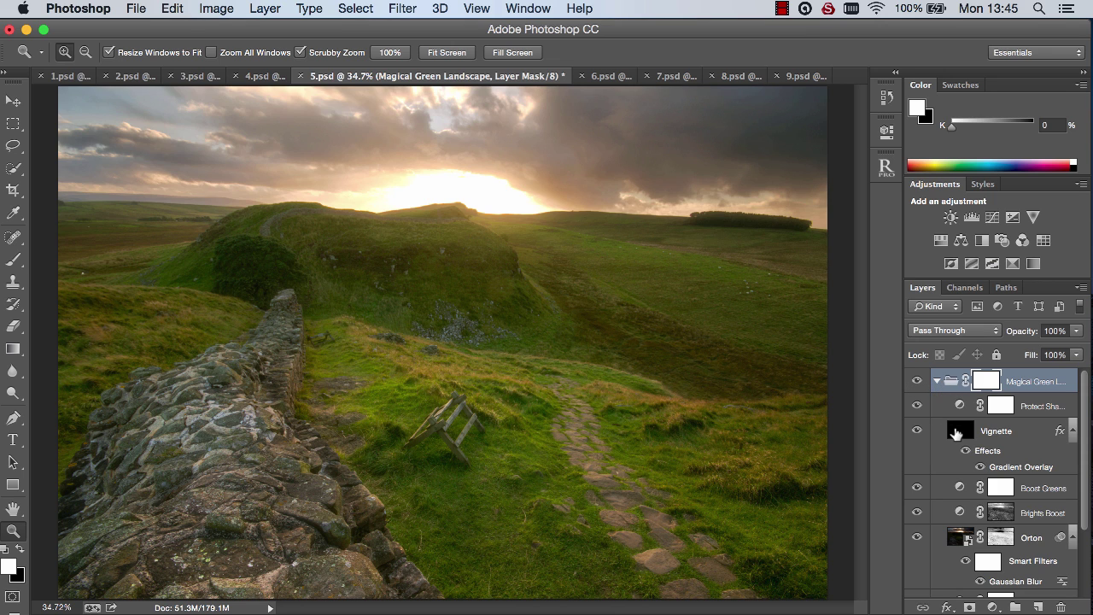
left_click(916, 488)
left_click(916, 513)
scroll(990, 486, "down", 3)
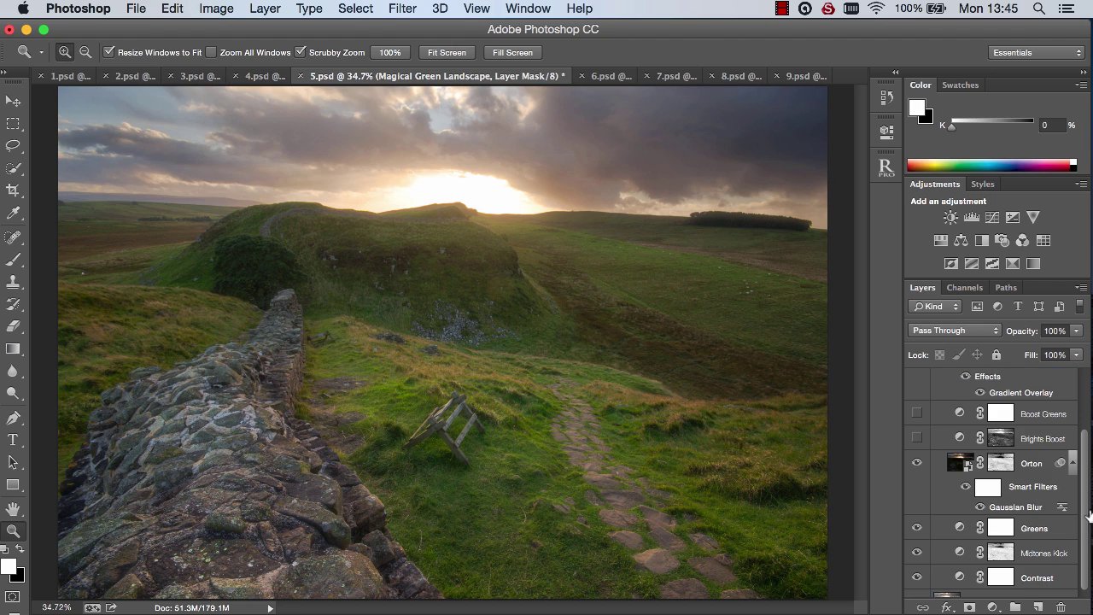
left_click(1038, 466)
left_click_drag(1025, 334, 1011, 335)
key("Return")
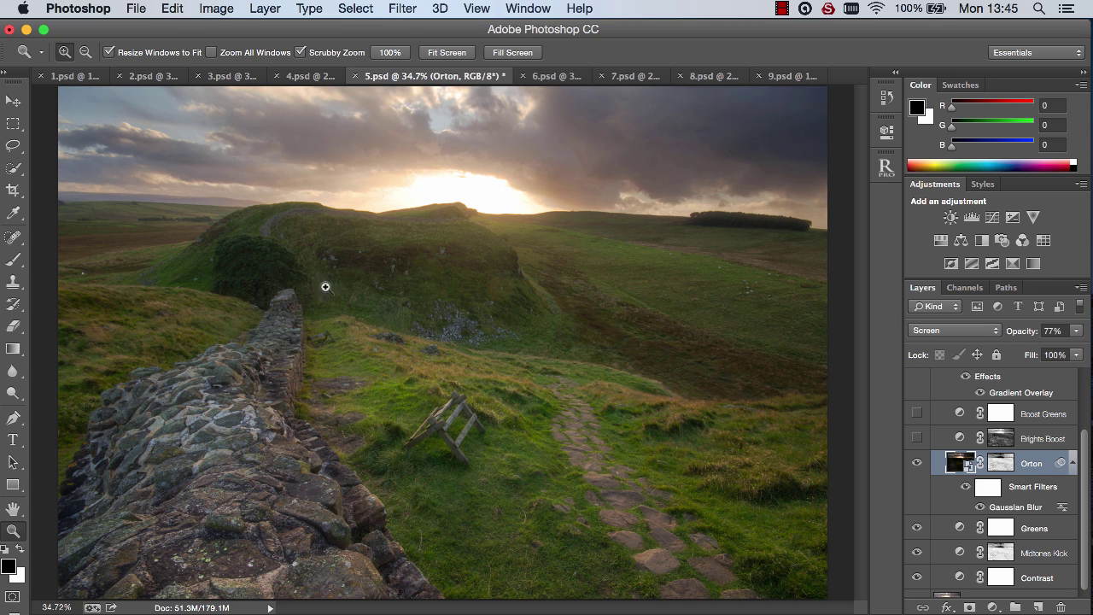
Step: Apply Cinematic Green to the 6.psd bedroom photo and compare it with the original
left_click(555, 76)
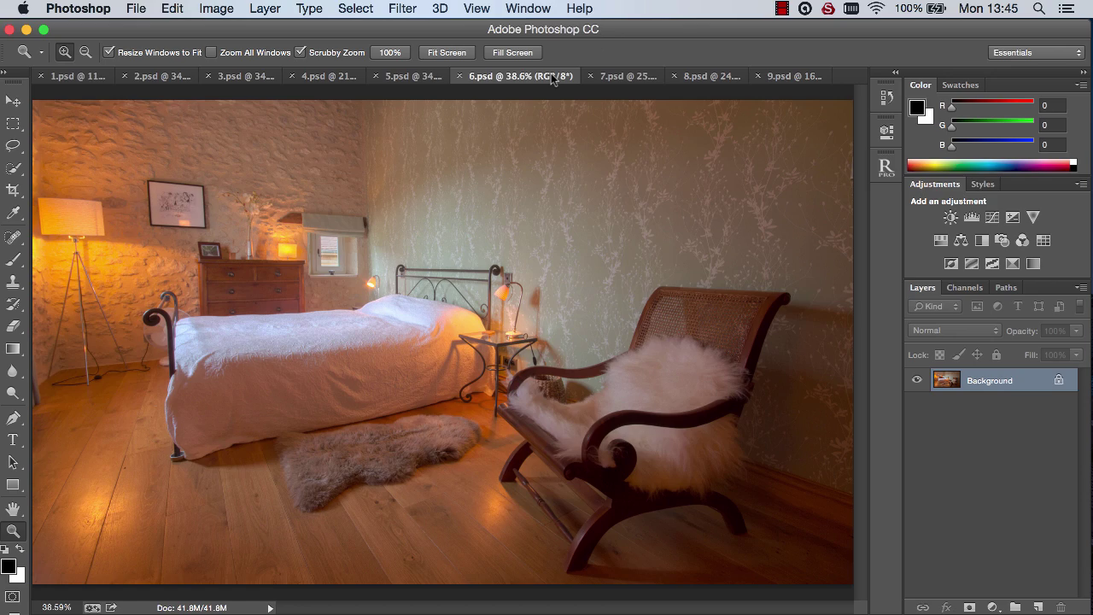
left_click(883, 168)
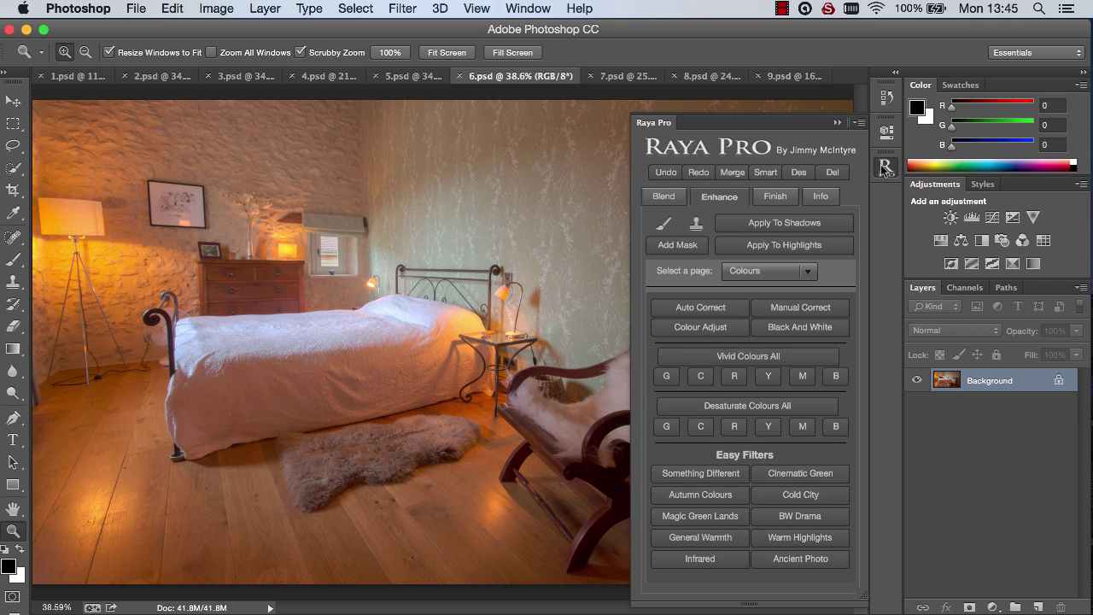
left_click(816, 474)
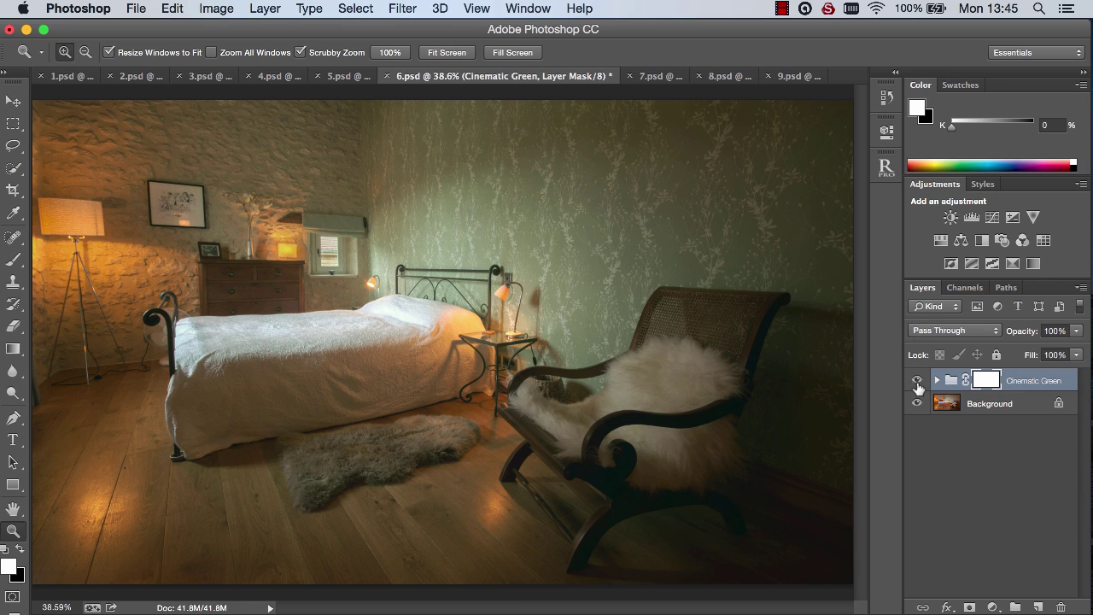
left_click(916, 380)
left_click(917, 381)
left_click(916, 380)
left_click(916, 380)
Step: Apply Raya Pro's Cold City filter to the 7.psd skyscrapers and lower its opacity to about 83%
left_click(659, 76)
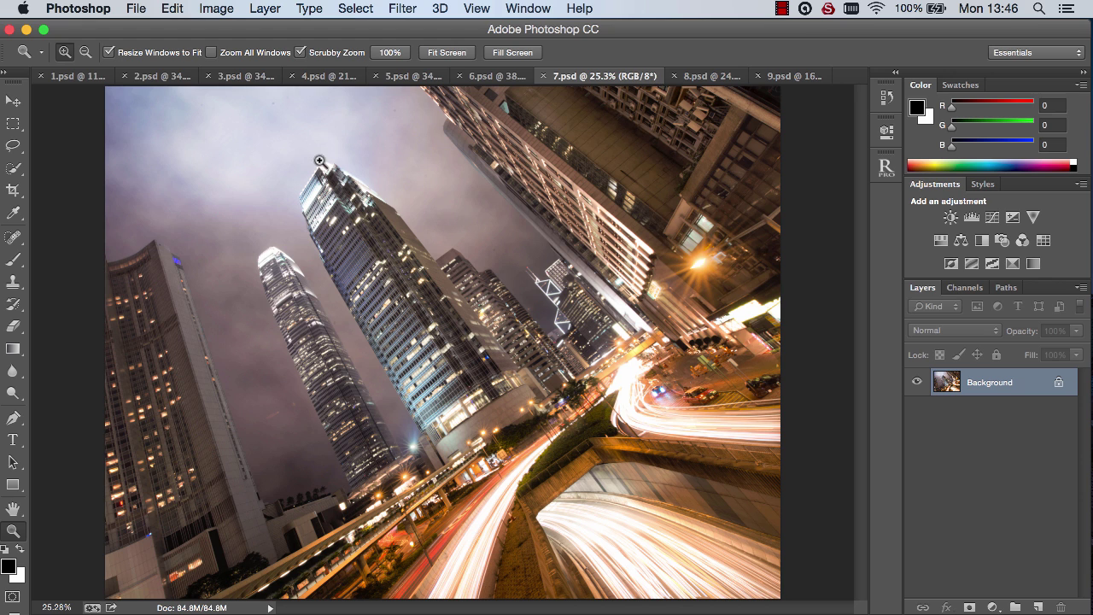
left_click(889, 173)
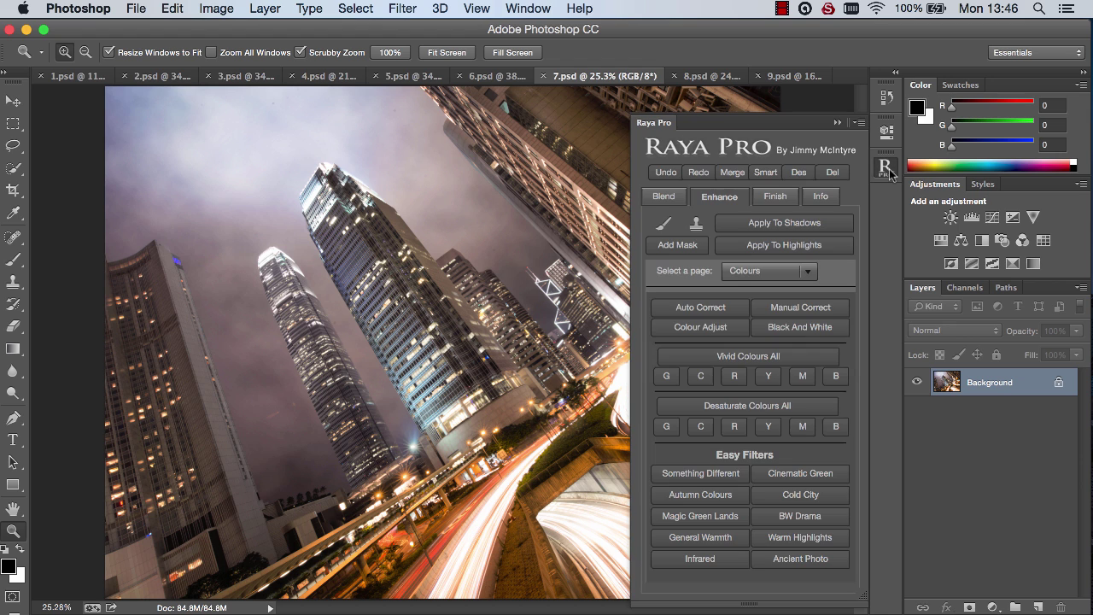
left_click(799, 498)
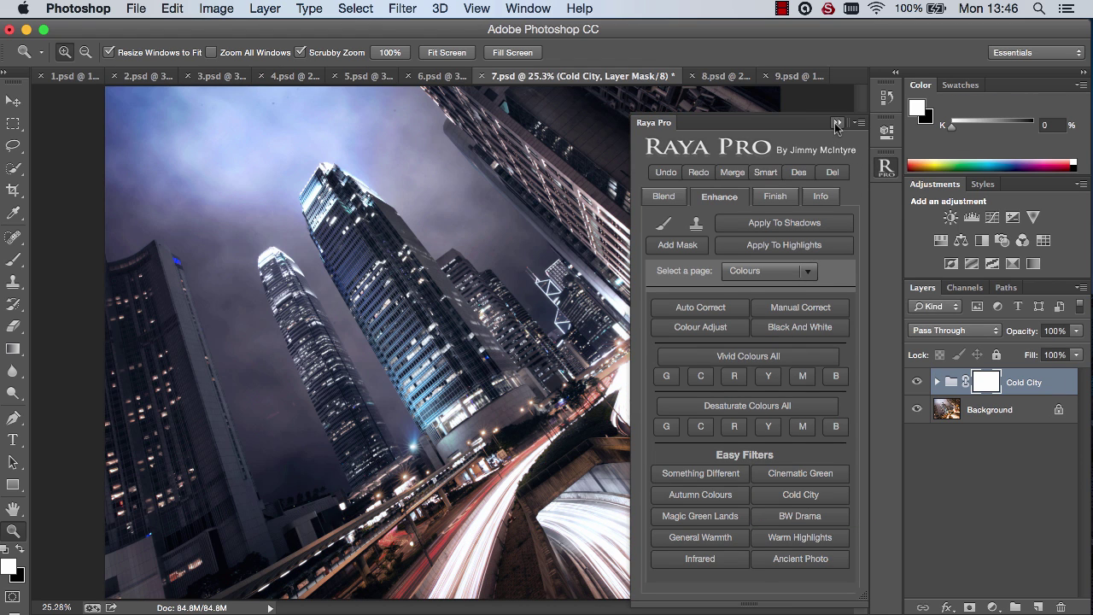
left_click(837, 124)
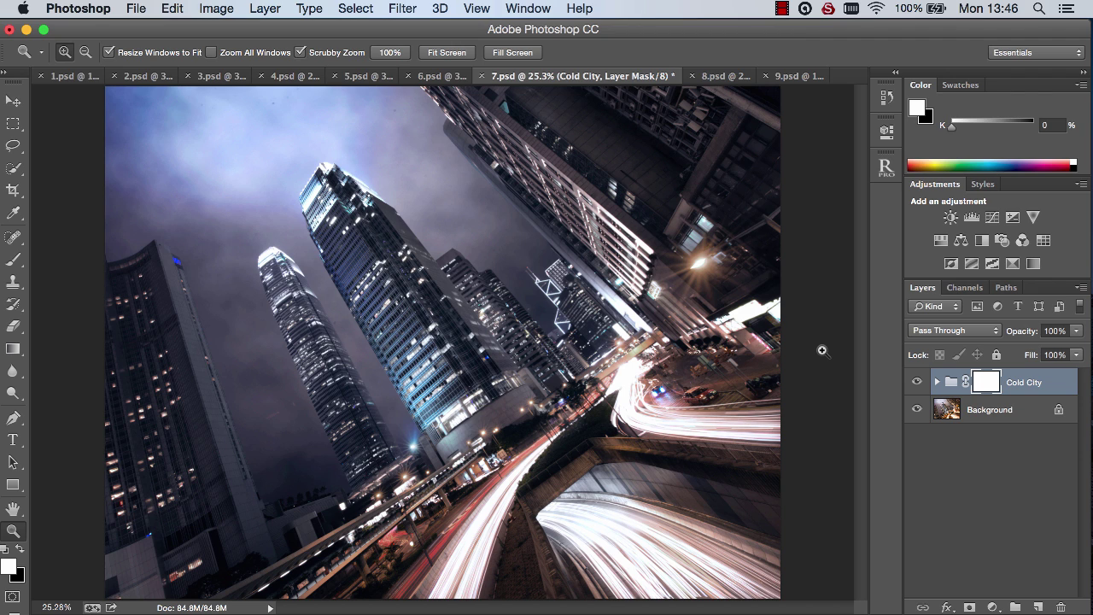
mouse_move(1022, 333)
left_mouse_down()
mouse_move(1003, 337)
mouse_move(1019, 333)
left_mouse_up()
Step: Apply Raya Pro's Contrast Punch enhancement to the 8.psd city sunset, accepting the High Pass radius
left_click(704, 78)
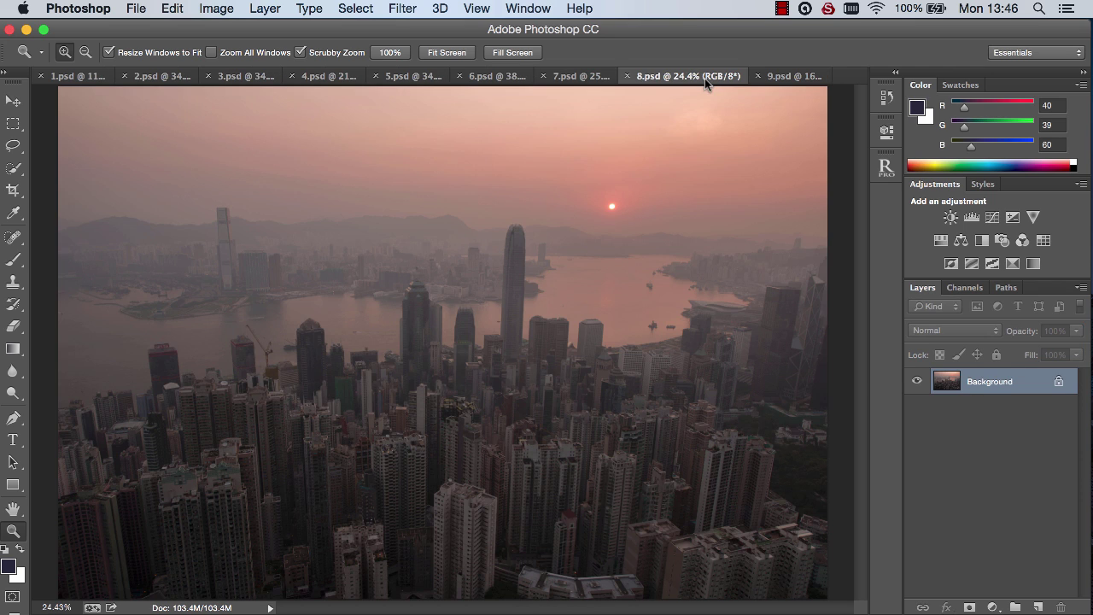
left_click(884, 167)
left_click(808, 267)
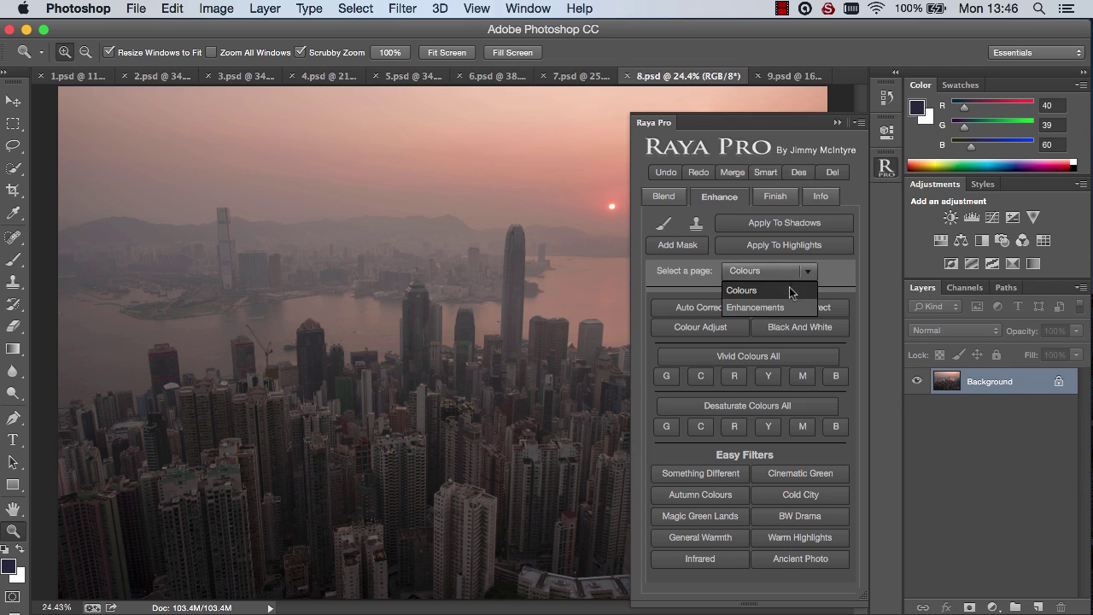
left_click(773, 309)
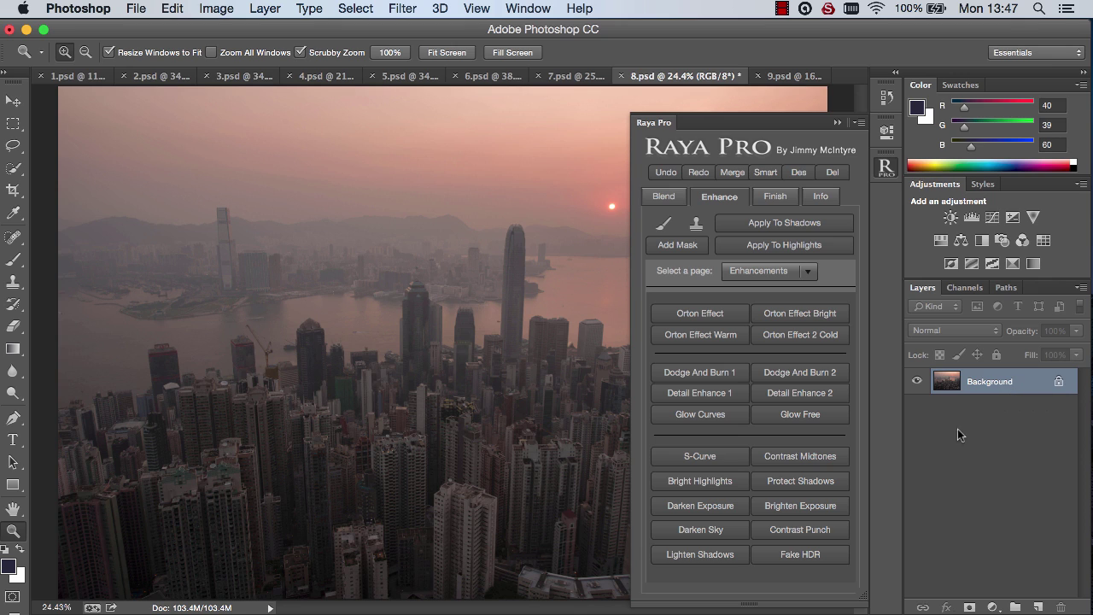
left_click(822, 529)
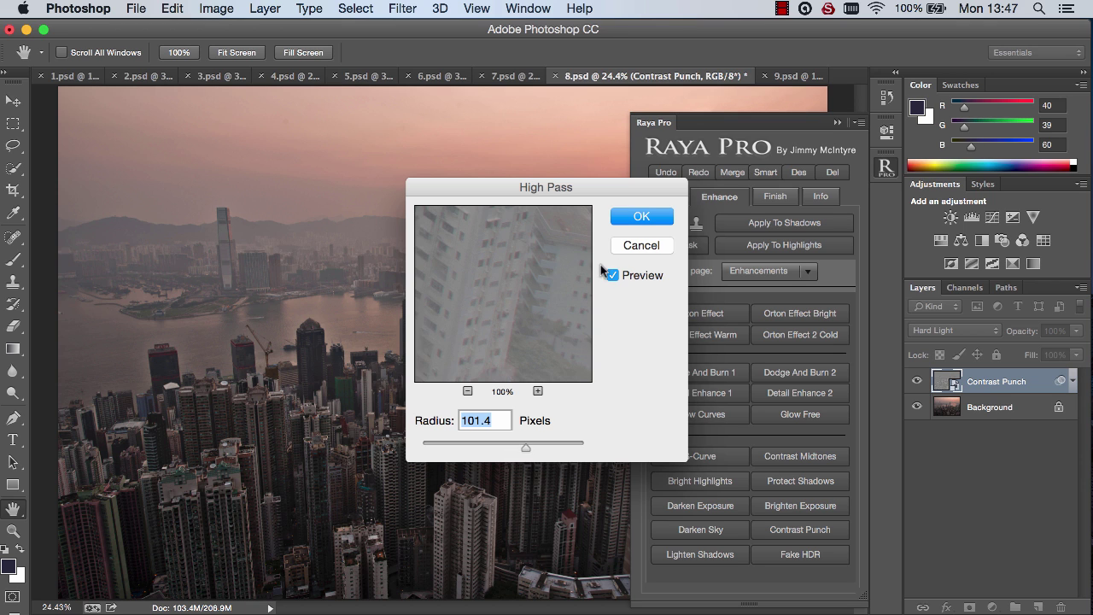
left_click(638, 218)
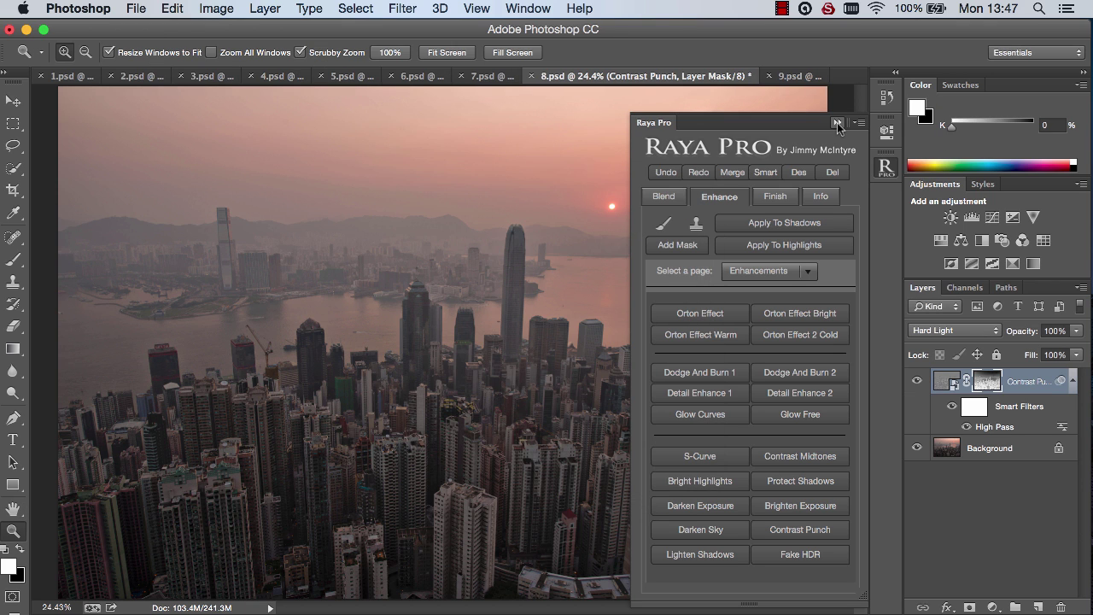
left_click(838, 124)
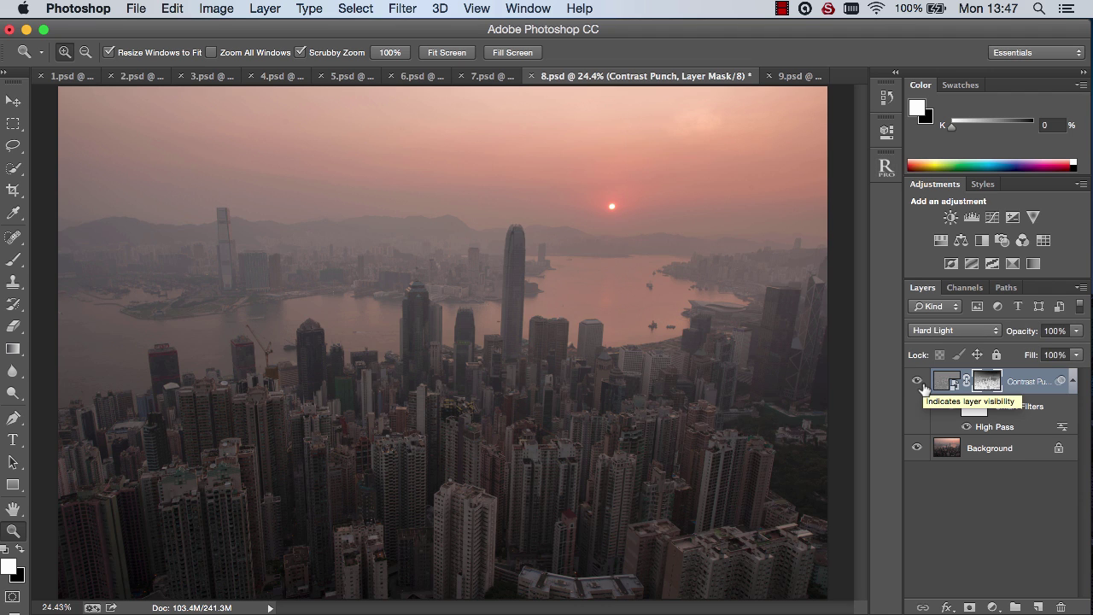
Step: Compare the Contrast Punch layer on and off and reduce its opacity to 82%
left_click(917, 381)
left_click(918, 381)
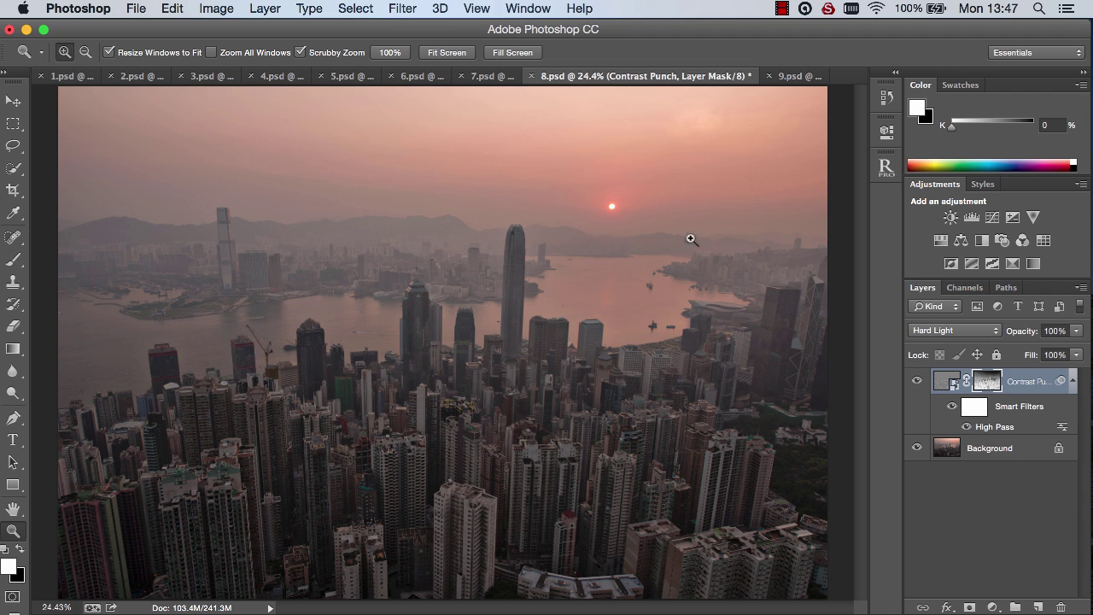
left_click(919, 382)
left_click(920, 383)
left_click(920, 382)
left_click(919, 383)
left_click_drag(1029, 335, 1014, 339)
left_click(919, 383)
left_click(919, 383)
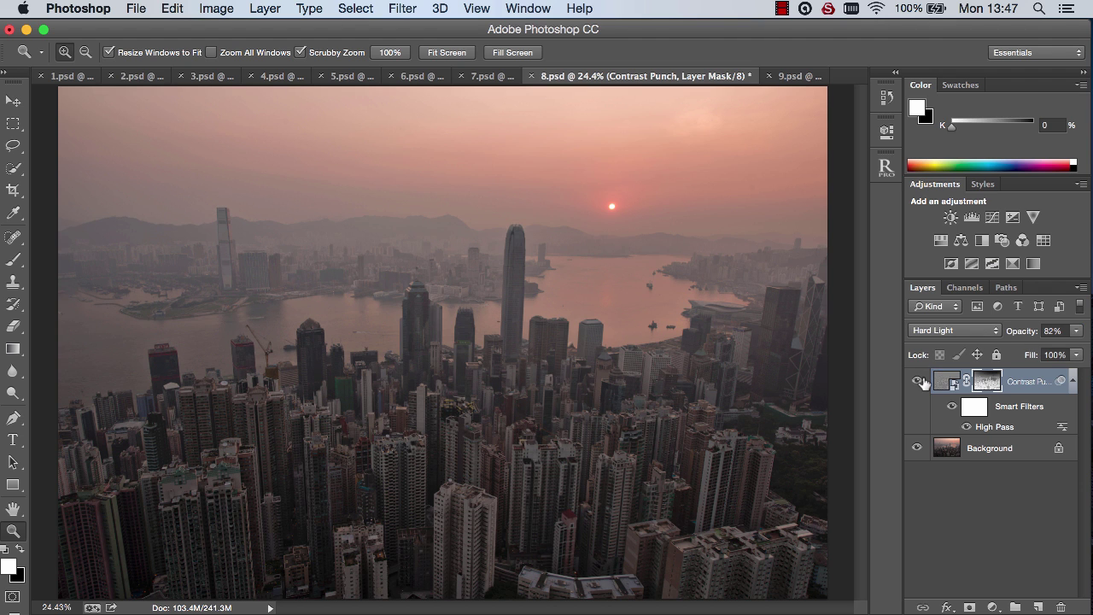
Step: Try Fake HDR on the 9.psd seascape, compare it, then delete the Fake HDR group
left_click(773, 77)
left_click(884, 169)
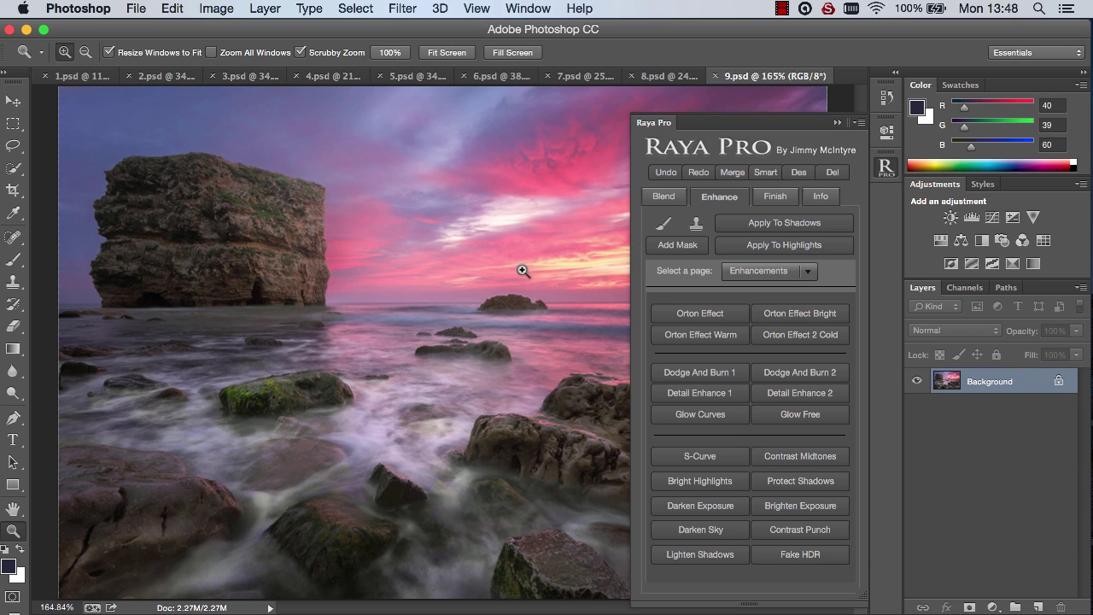
left_click(797, 555)
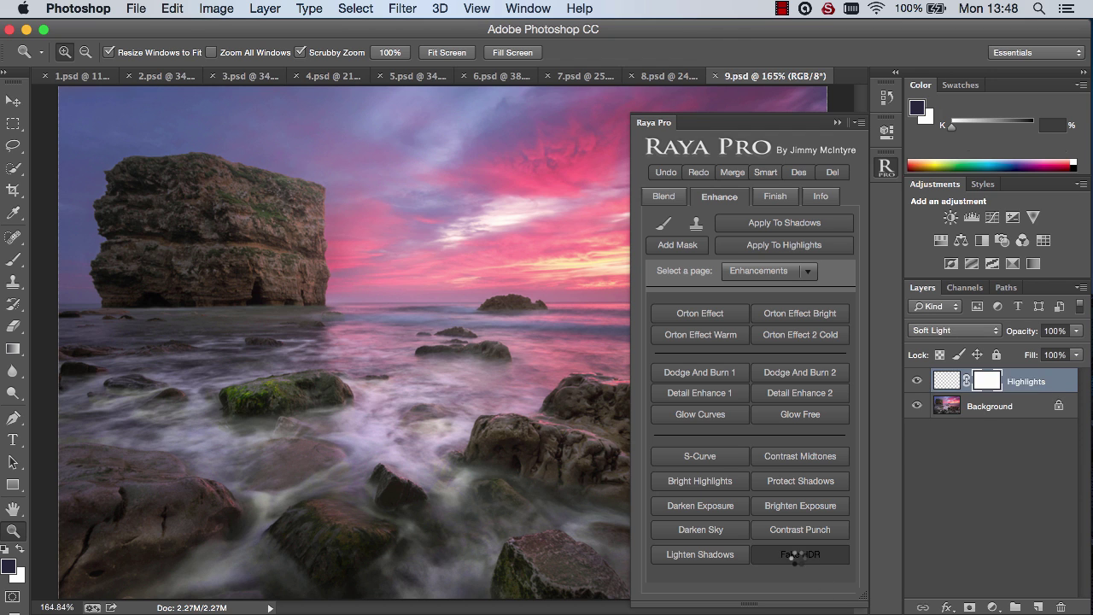
left_click(837, 124)
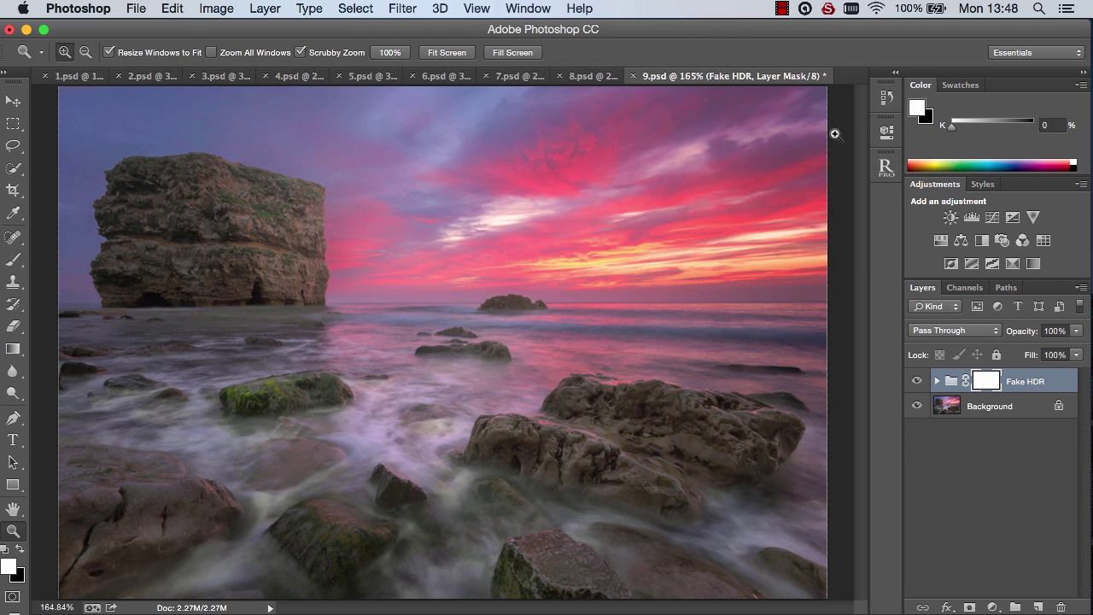
left_click(918, 380)
left_click(917, 380)
left_click_drag(1046, 401, 1060, 607)
Step: Apply Raya Pro's Darken Sky to the seascape and compare it before and after, zoomed on the sky
left_click(886, 167)
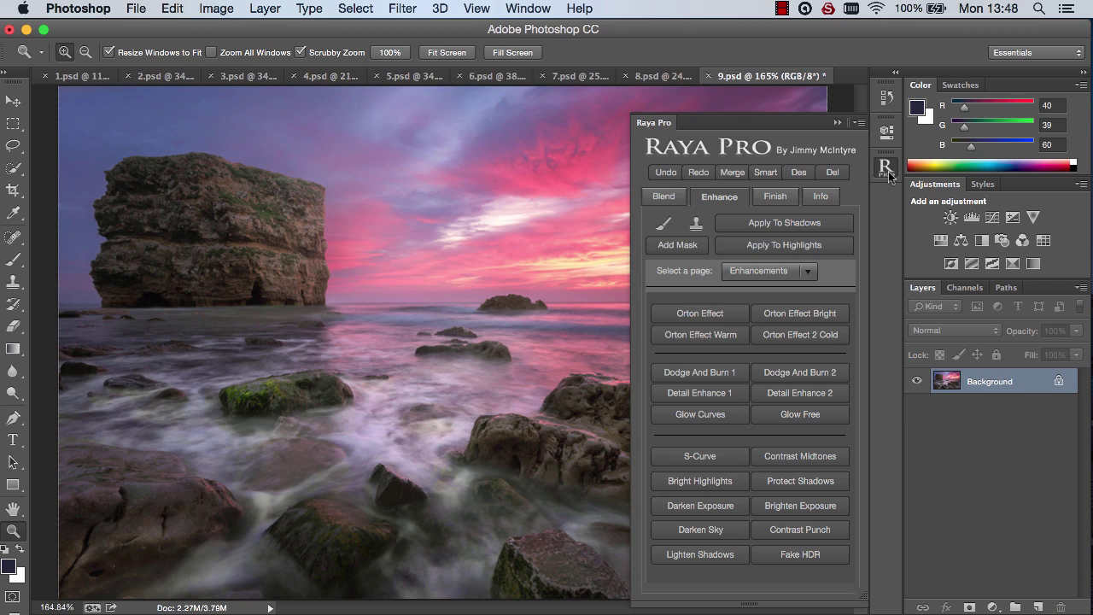
left_click(708, 530)
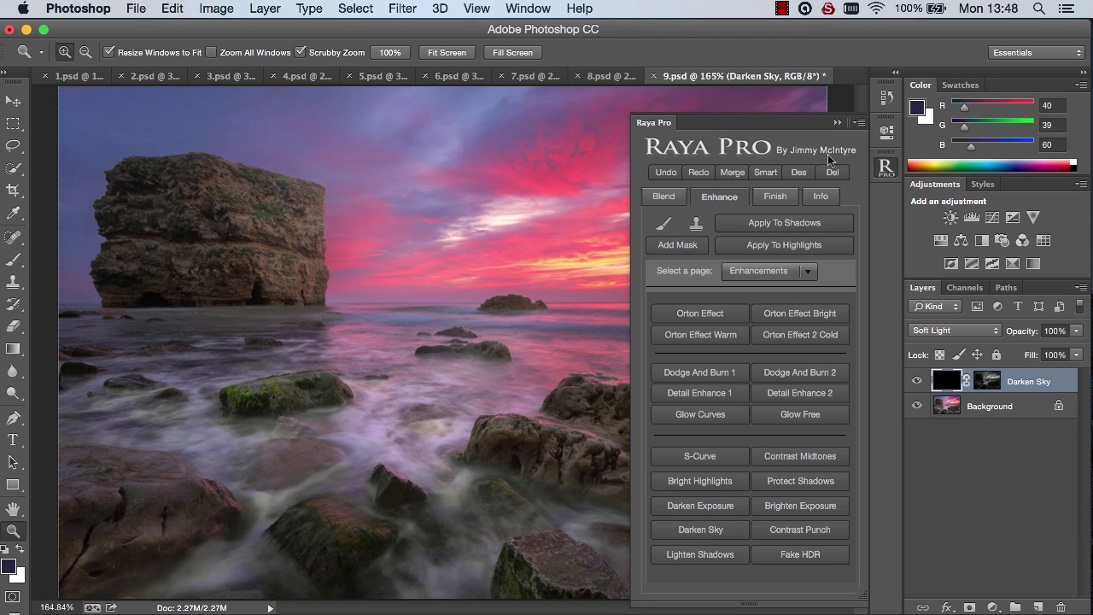
left_click(838, 122)
left_click(917, 381)
left_click(918, 381)
left_click(918, 381)
left_click(917, 380)
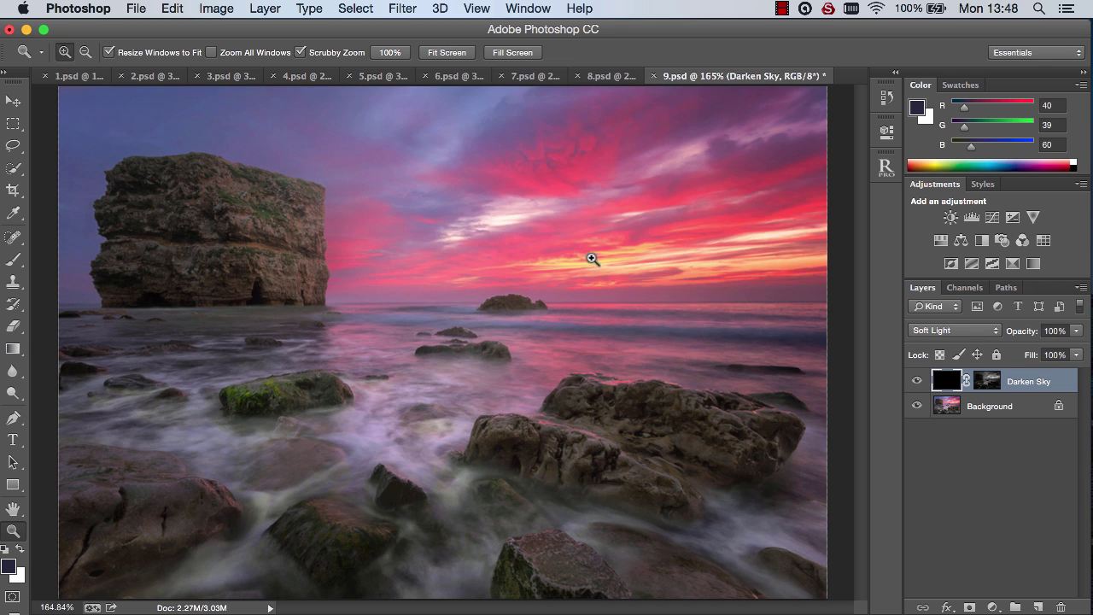
left_click(600, 258)
left_click(918, 381)
left_click(918, 381)
left_click(439, 52)
Step: Add a Brighten Shadows layer to the seascape and leave it hidden
left_click(887, 168)
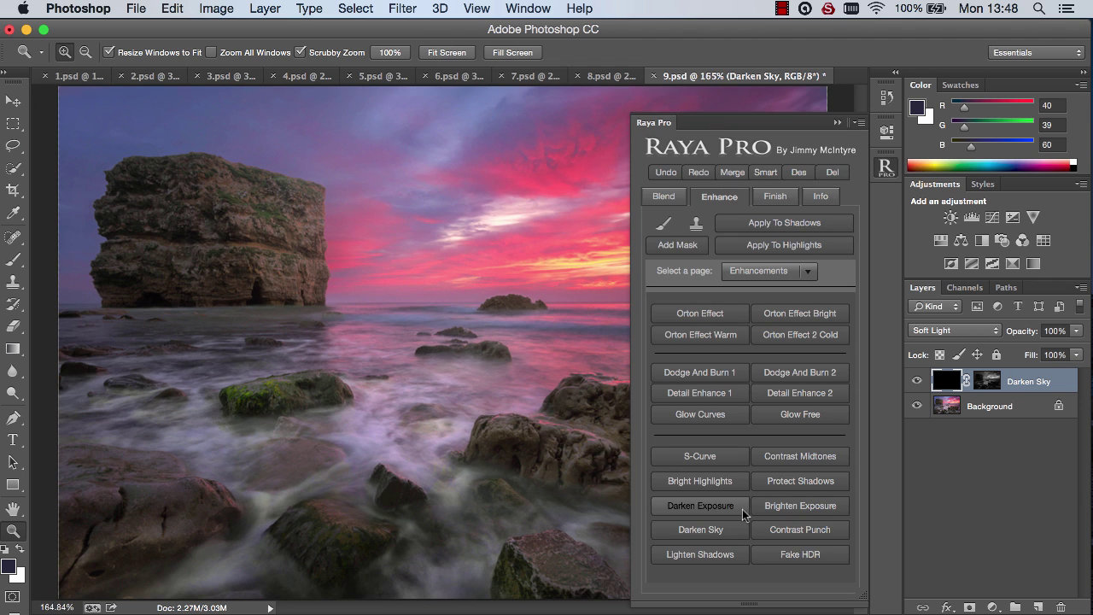
left_click(705, 554)
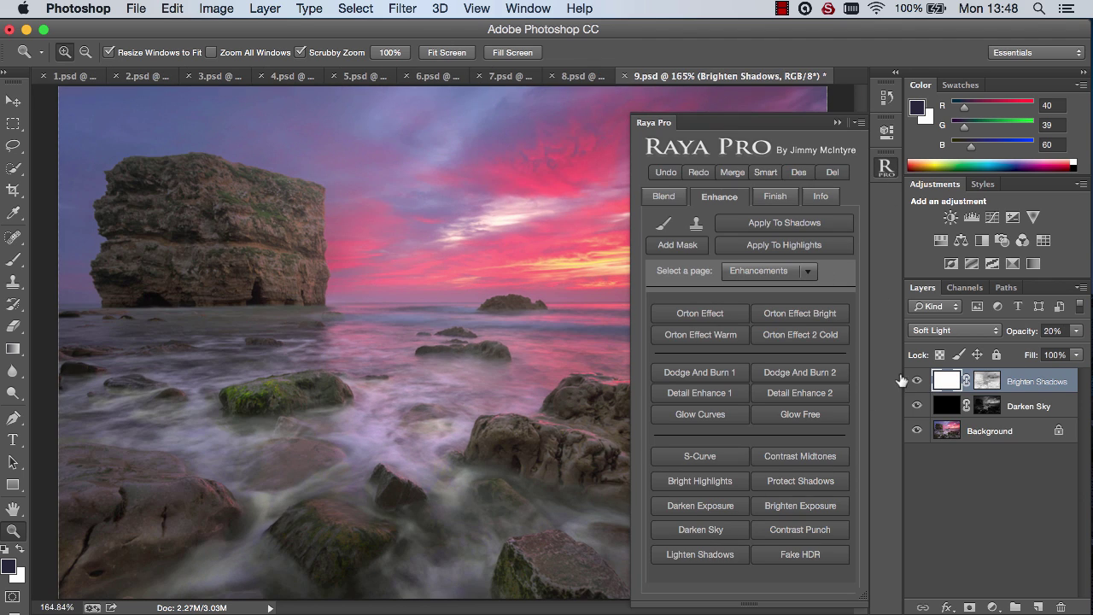
left_click(916, 381)
left_click(916, 381)
left_click(916, 381)
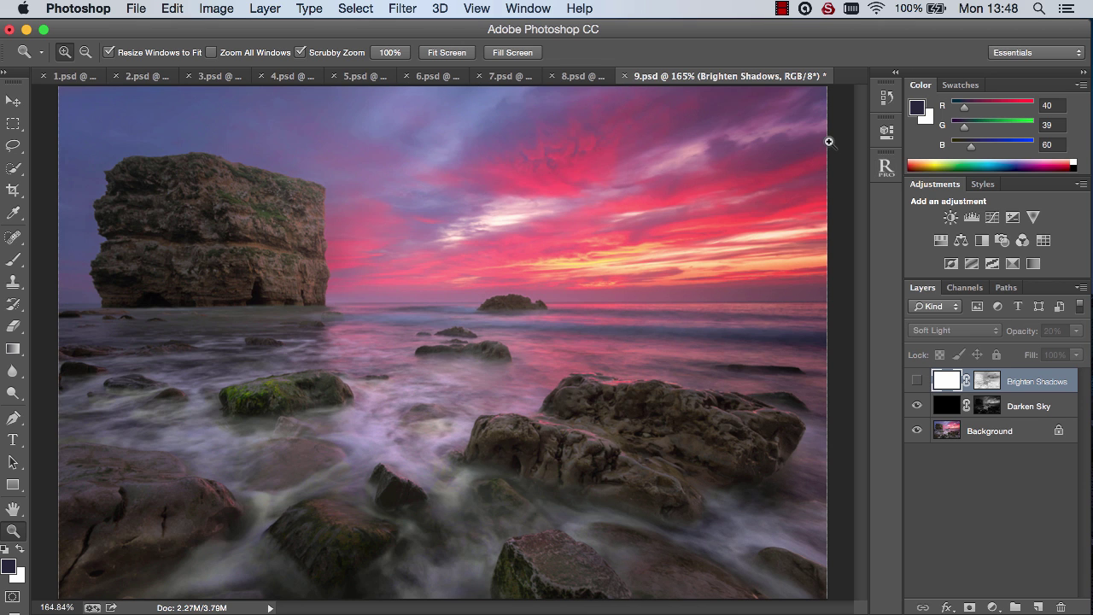
Step: Apply Raya Pro's Sharpen Full Size to 8.psd with a High Pass radius of 4.2 pixels
left_click(588, 78)
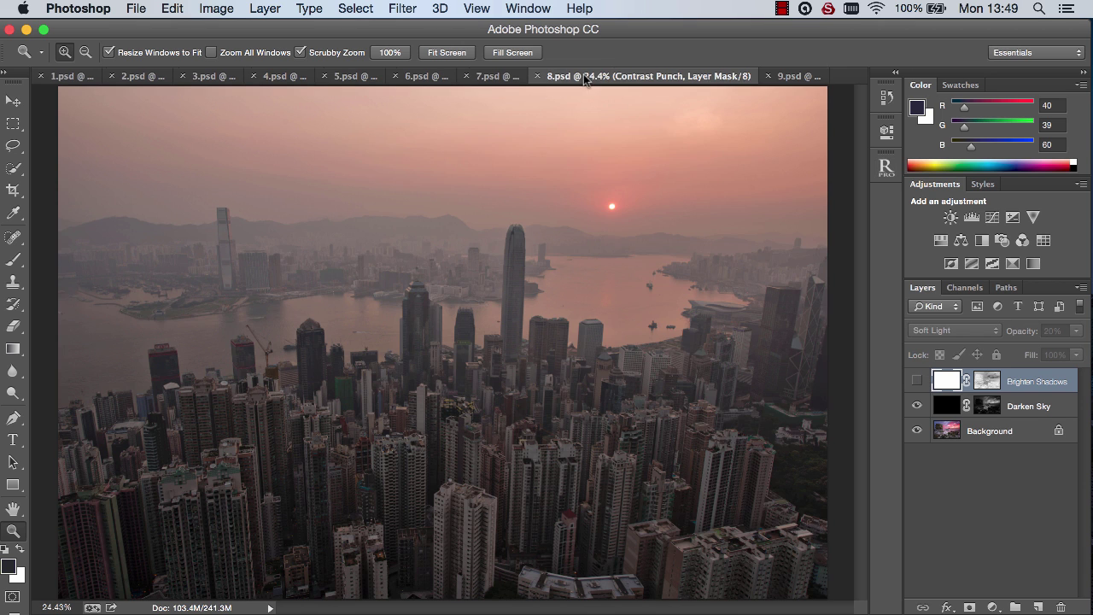
left_click(887, 167)
left_click(775, 197)
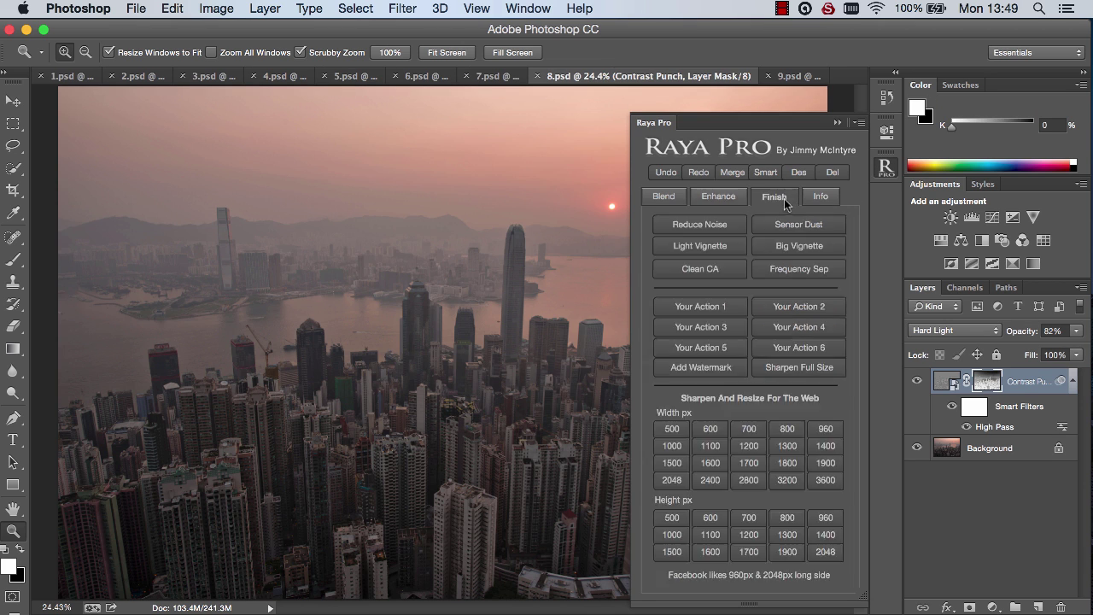
left_click(790, 368)
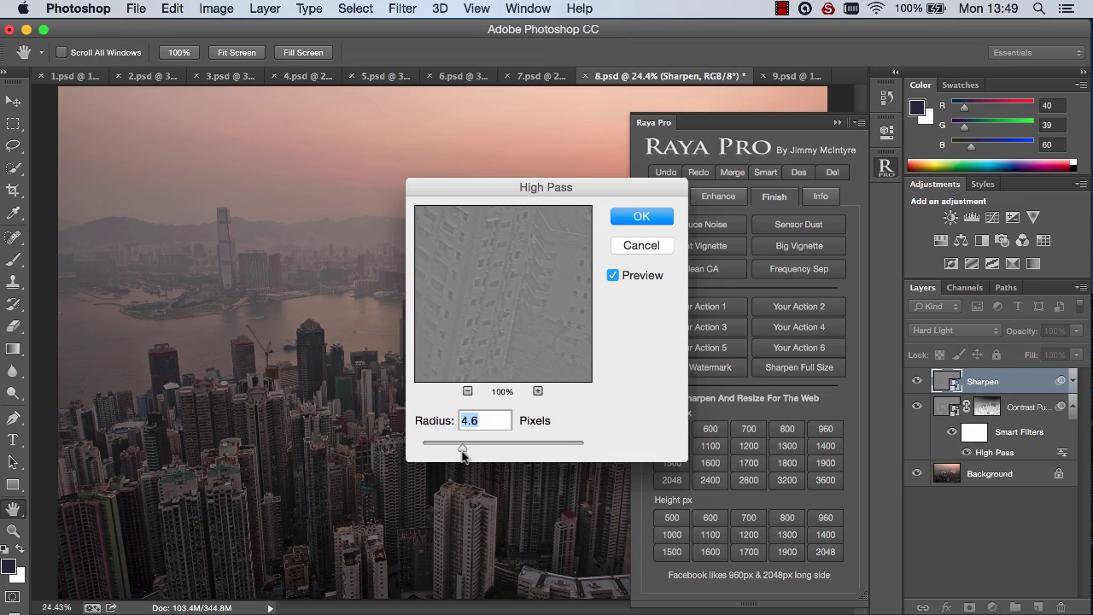
left_click_drag(462, 454, 459, 455)
left_click(639, 217)
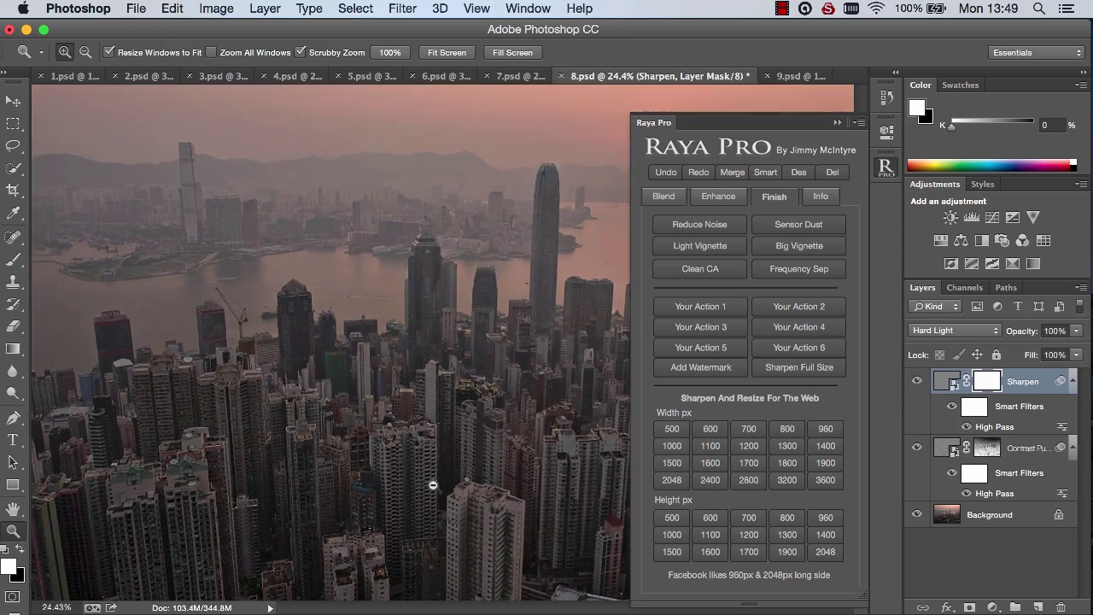
Step: Compare the Sharpen layer on the city buildings and set its opacity to 69%
left_click_drag(433, 485, 480, 481)
left_click(837, 123)
left_click(924, 382)
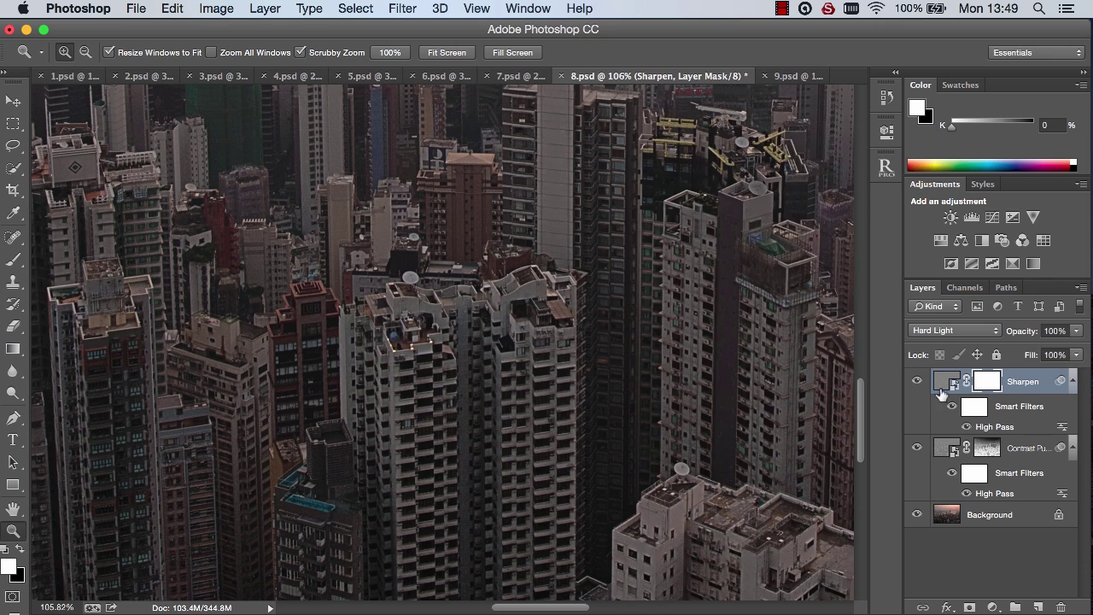
left_click(925, 381)
left_click(925, 382)
left_click(924, 381)
left_click_drag(1021, 336, 999, 340)
left_click(918, 382)
left_click(918, 382)
left_click(443, 53)
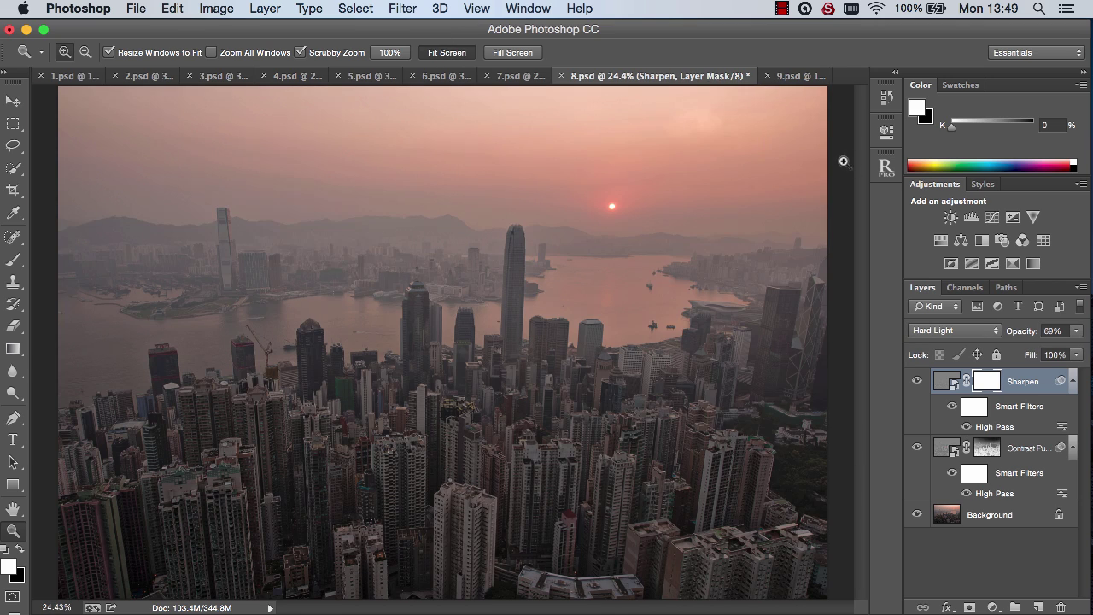
Step: Reopen the Raya Pro panel on its Finish page over the sharpened 8.psd photo
left_click(885, 167)
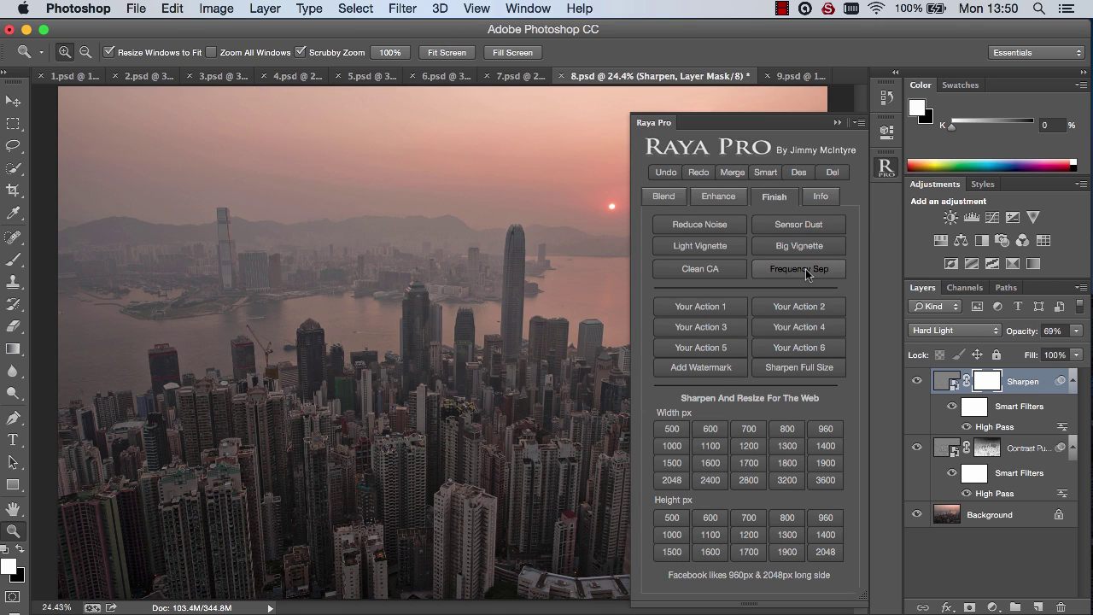